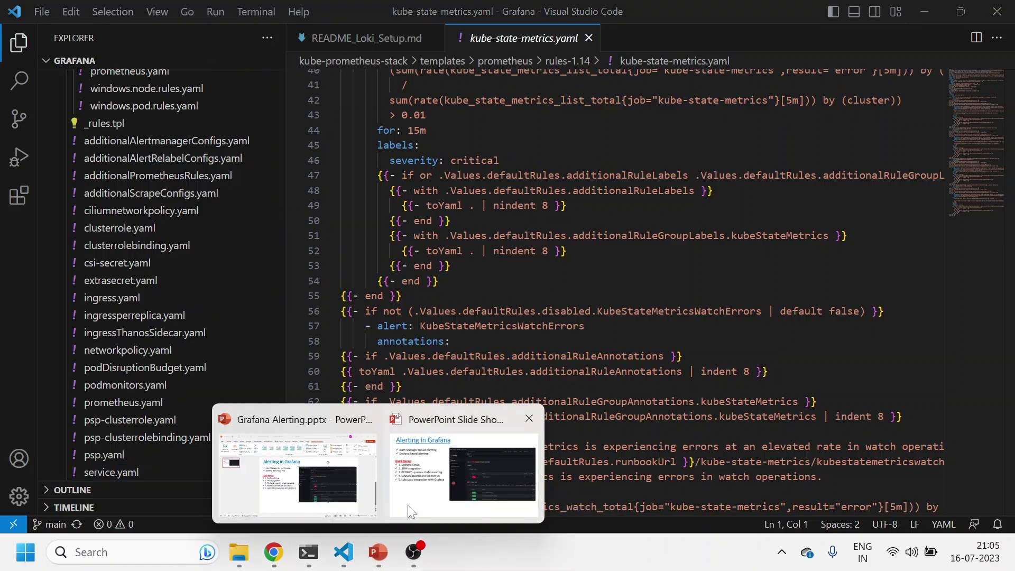
# Step: Bring the Alerting in Grafana slide show to full screen from its taskbar preview
pyautogui.click(411, 511)
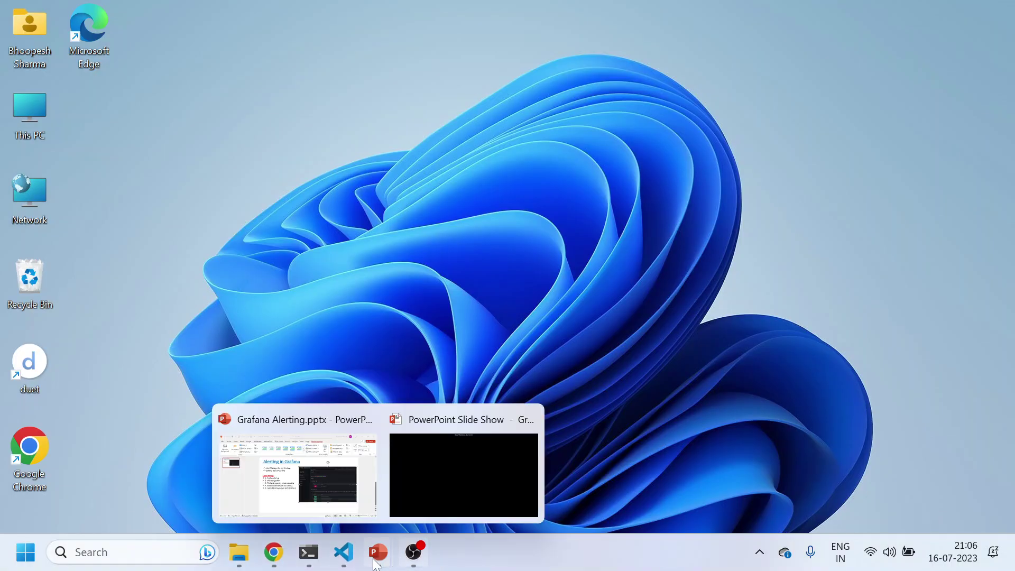
# Step: Confirm in the terminal that the Grafana port-forward is still running, then return to Chrome
pyautogui.moveTo(274, 552)
pyautogui.click(281, 462)
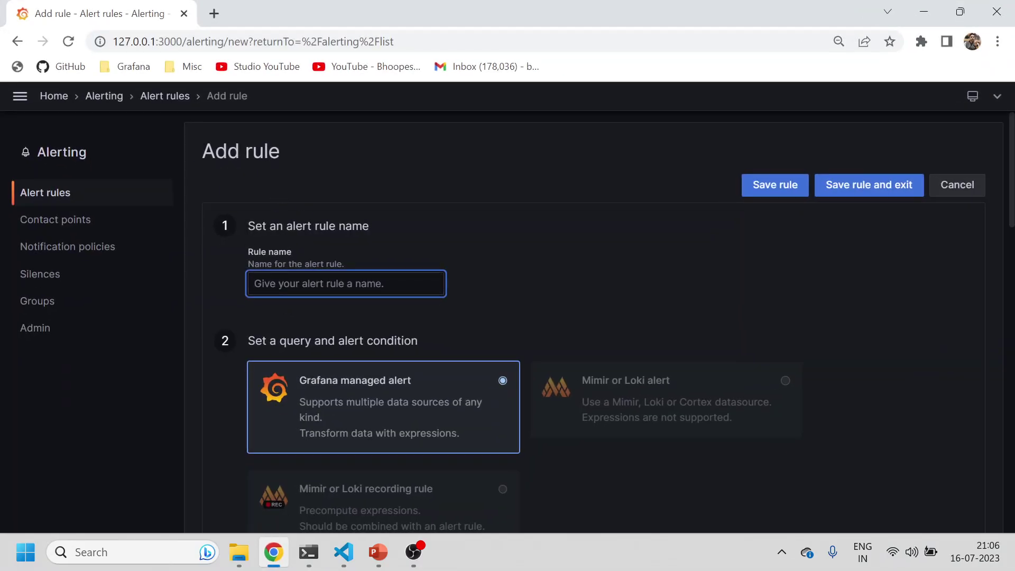
pyautogui.click(311, 553)
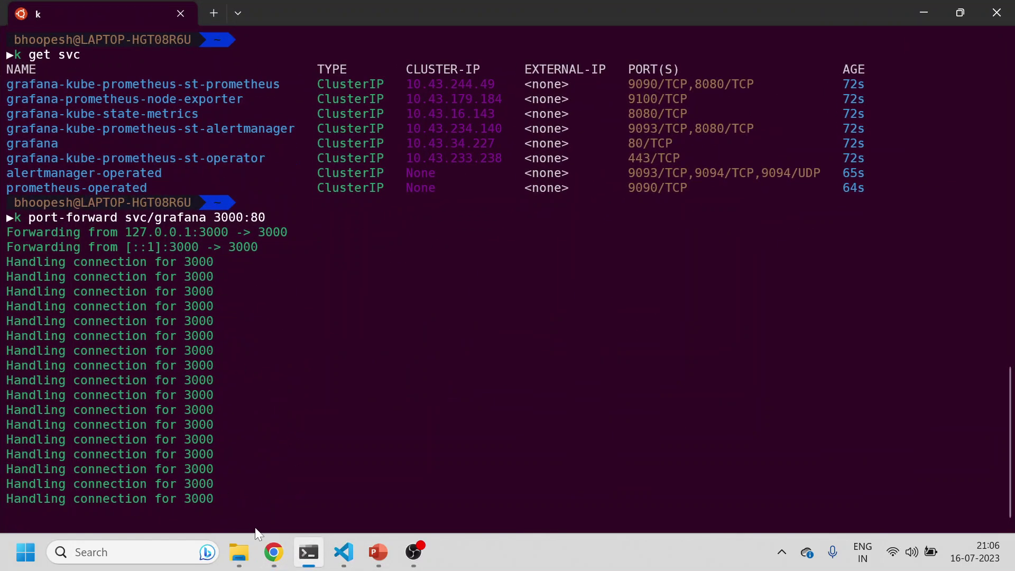
pyautogui.click(274, 552)
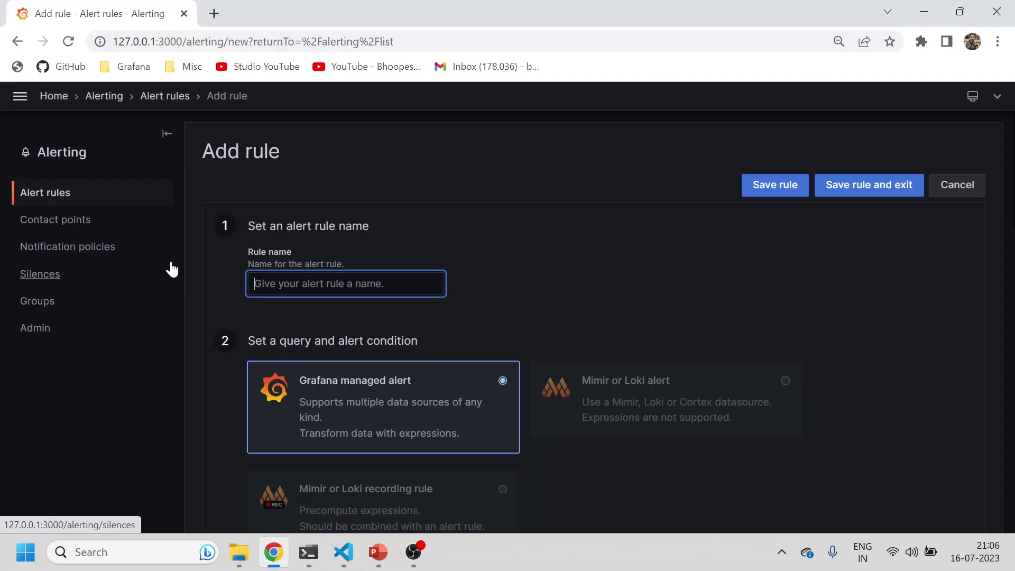
# Step: Show the Alert rules list and highlight 'No rules found' under the Grafana section
pyautogui.click(51, 195)
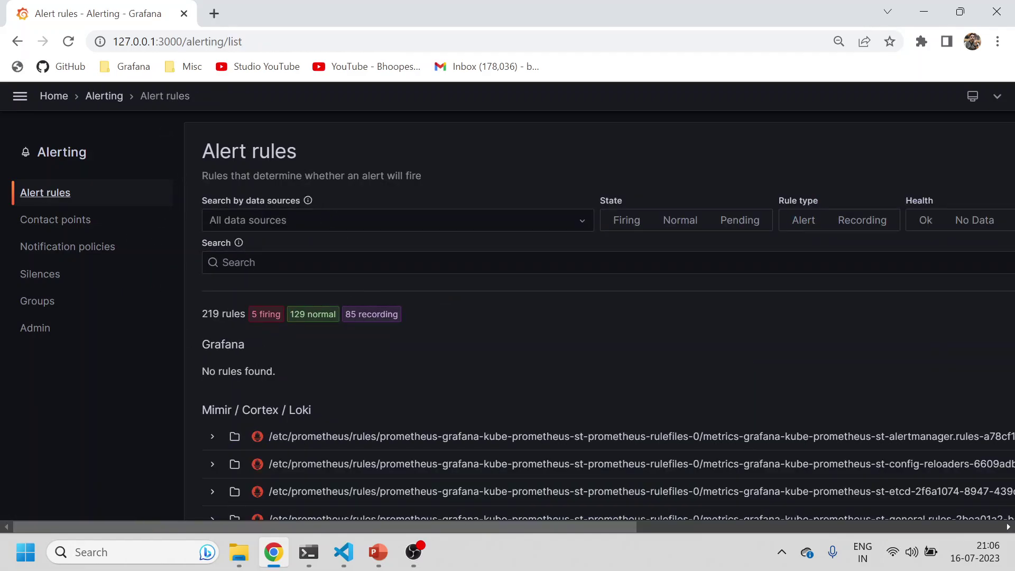
pyautogui.moveTo(202, 372); pyautogui.dragTo(254, 405)
pyautogui.scroll(-1, 253, 402)
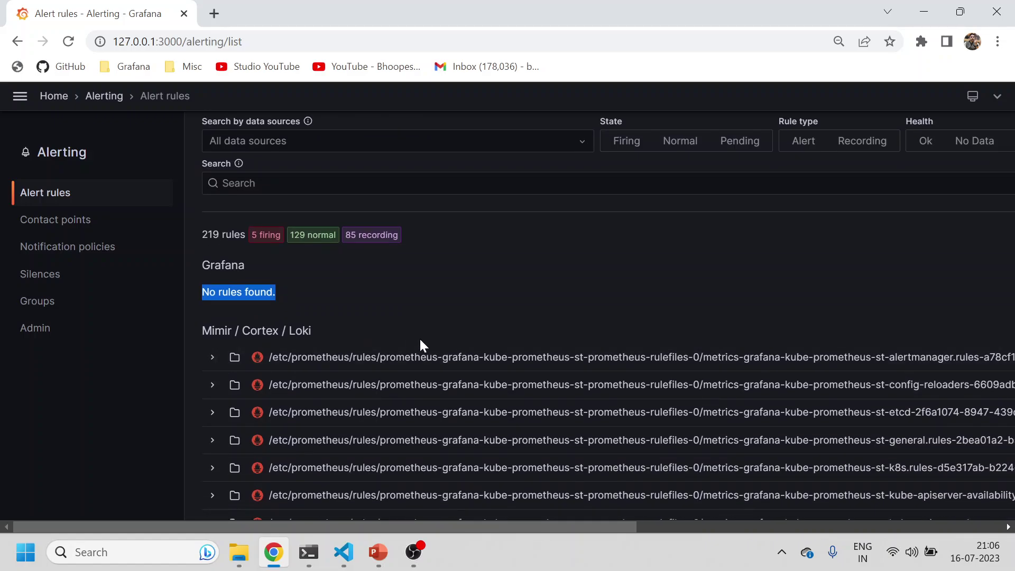
# Step: Switch to the kube-state-metrics VS Code window and expand the prometheus templates folder
pyautogui.click(344, 552)
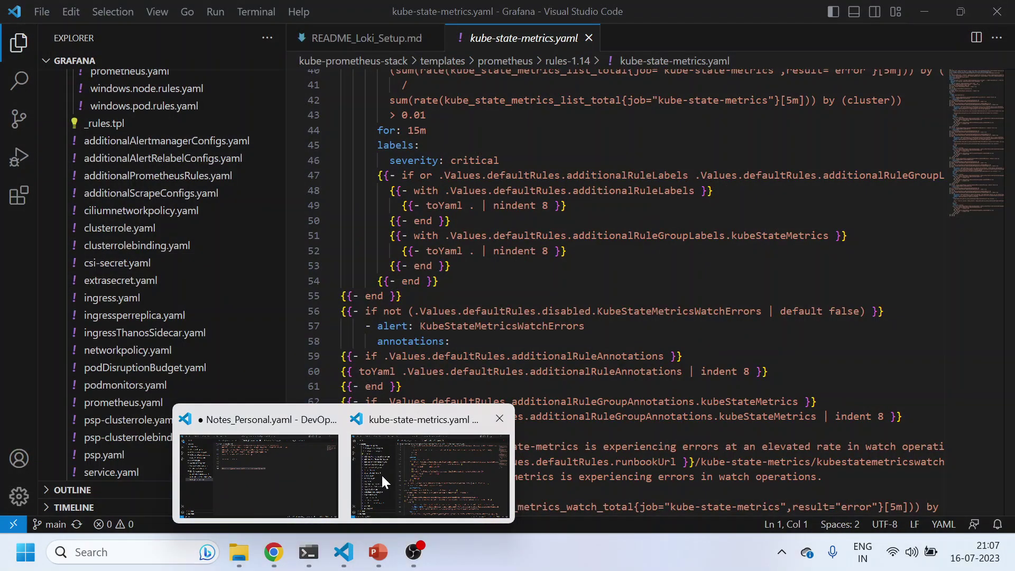
pyautogui.click(382, 474)
pyautogui.scroll(12, 242, 318)
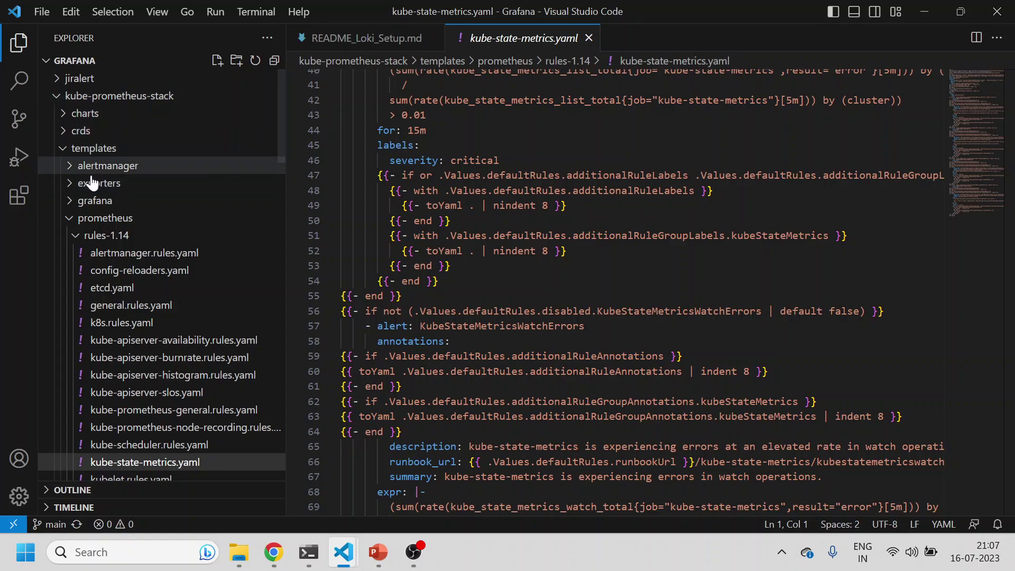
pyautogui.click(76, 217)
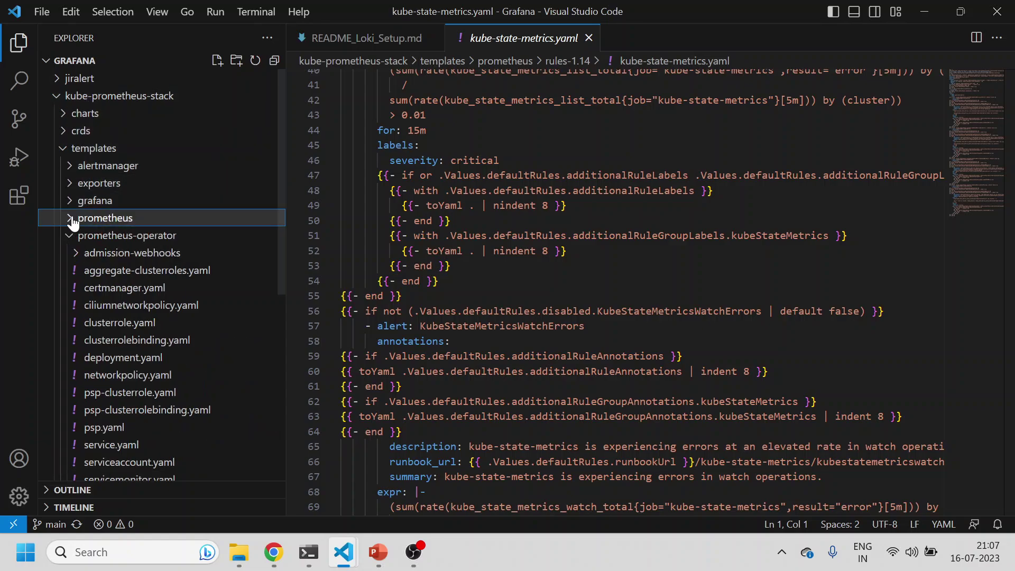
pyautogui.click(76, 217)
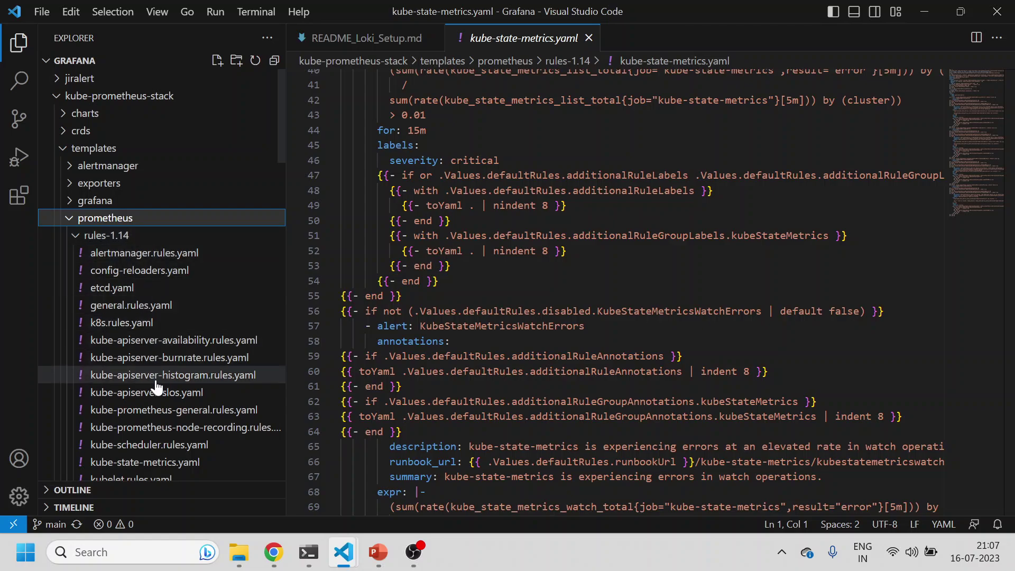
# Step: Inspect kube-prometheus-node-recording.rules.yaml, highlighting its PrometheusRule kind and kube names
pyautogui.click(158, 427)
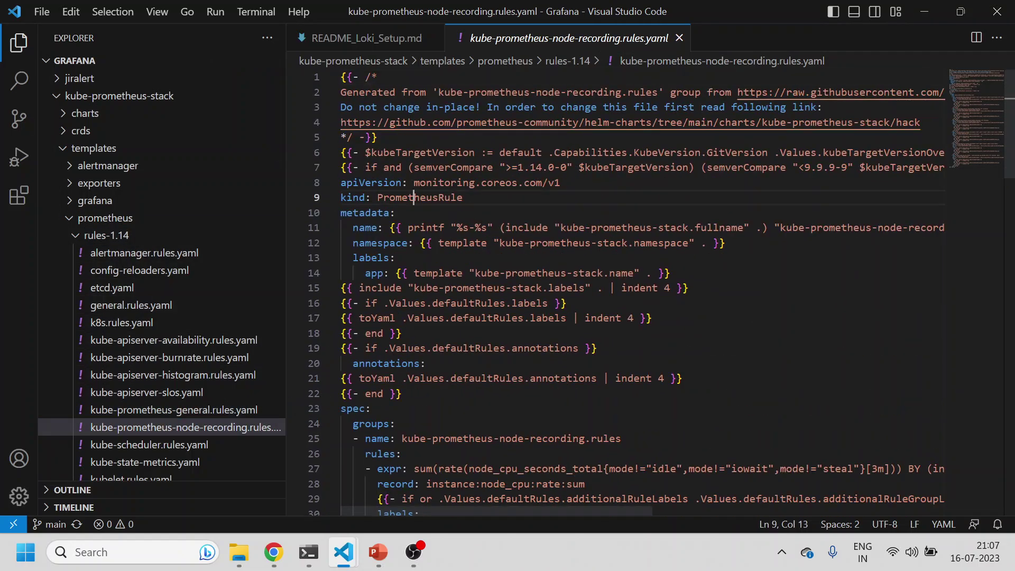
pyautogui.doubleClick(420, 197)
pyautogui.scroll(-1, 635, 291)
pyautogui.scroll(-2, 634, 291)
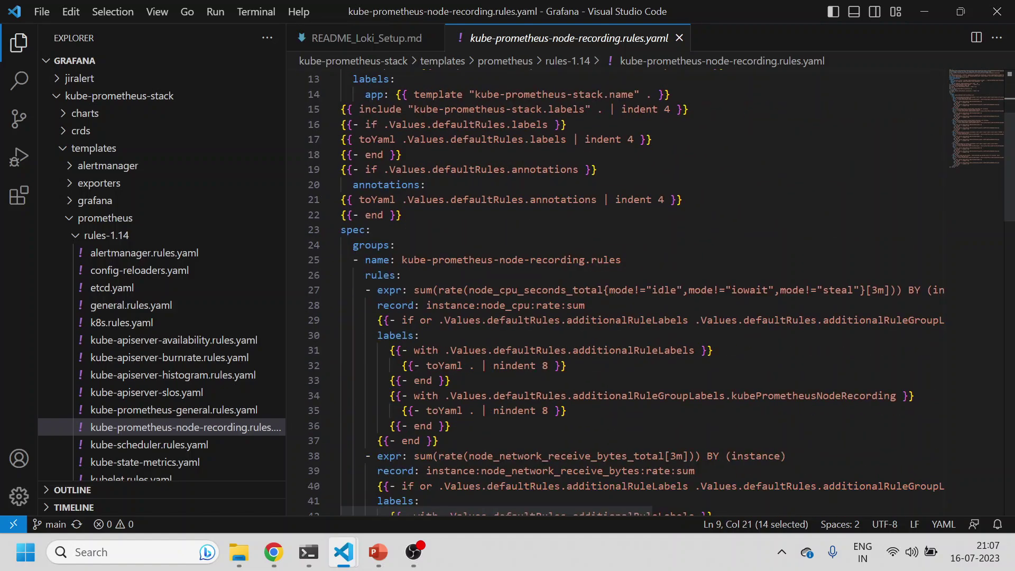
pyautogui.scroll(-6, 634, 291)
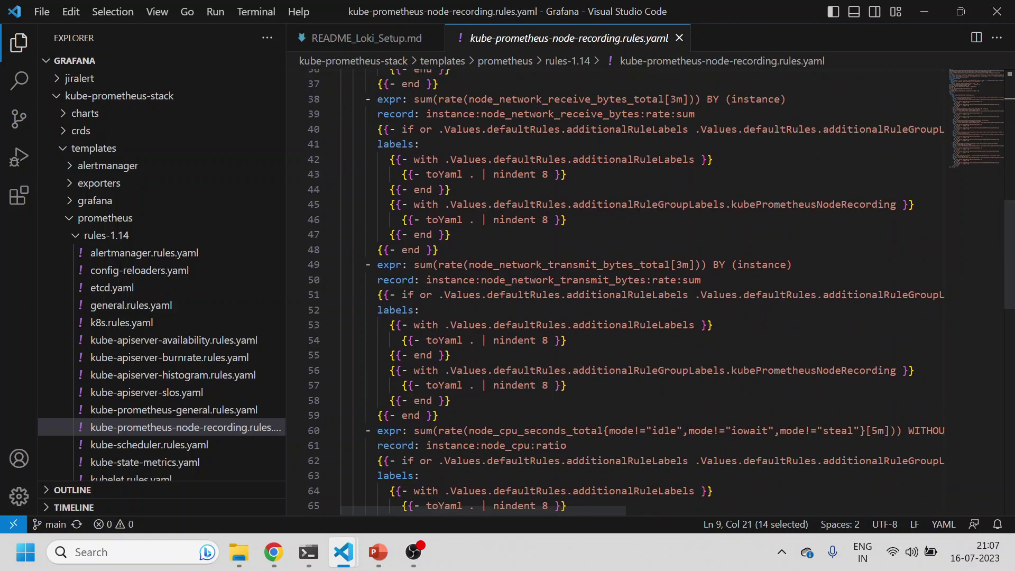
pyautogui.scroll(9, 634, 290)
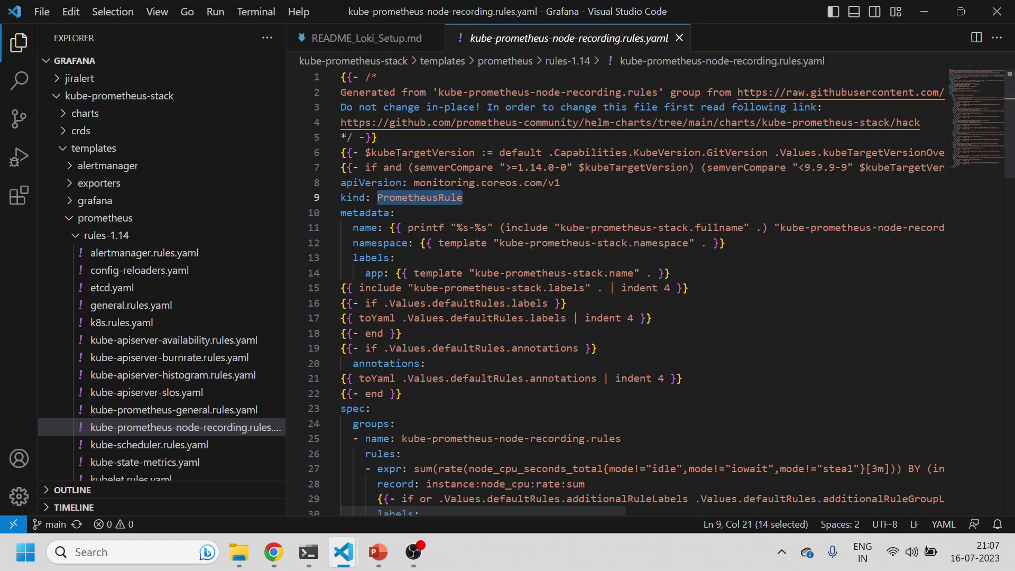
pyautogui.doubleClick(573, 228)
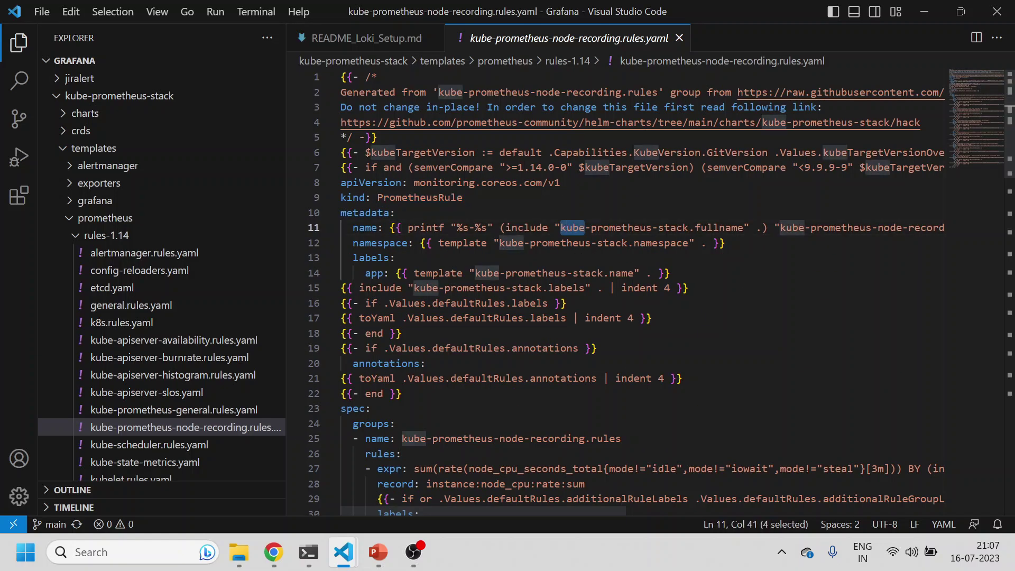
pyautogui.scroll(-1, 573, 228)
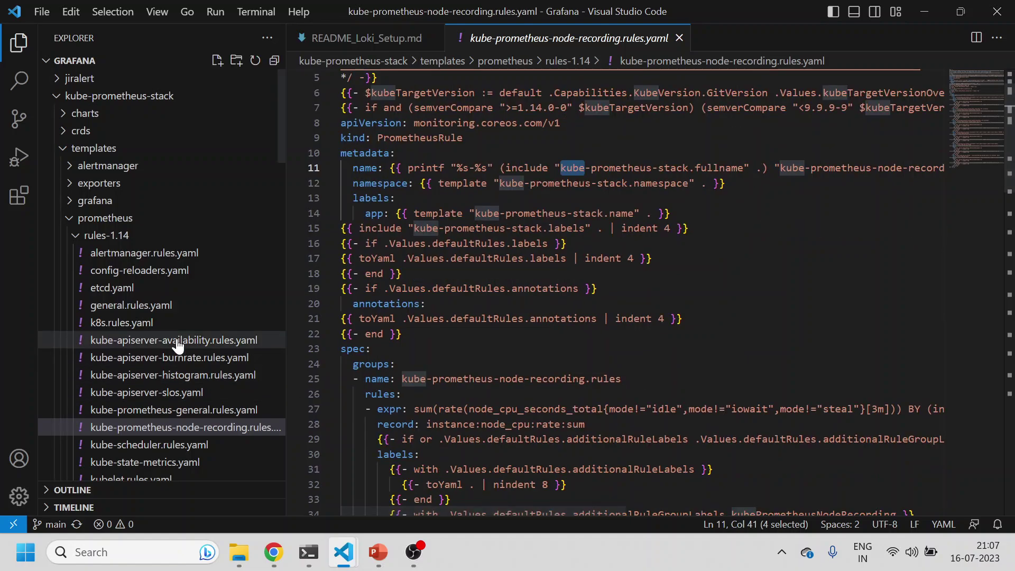
# Step: Read through kube-scheduler.rules.yaml, then return to Grafana's alert rules list
pyautogui.click(145, 449)
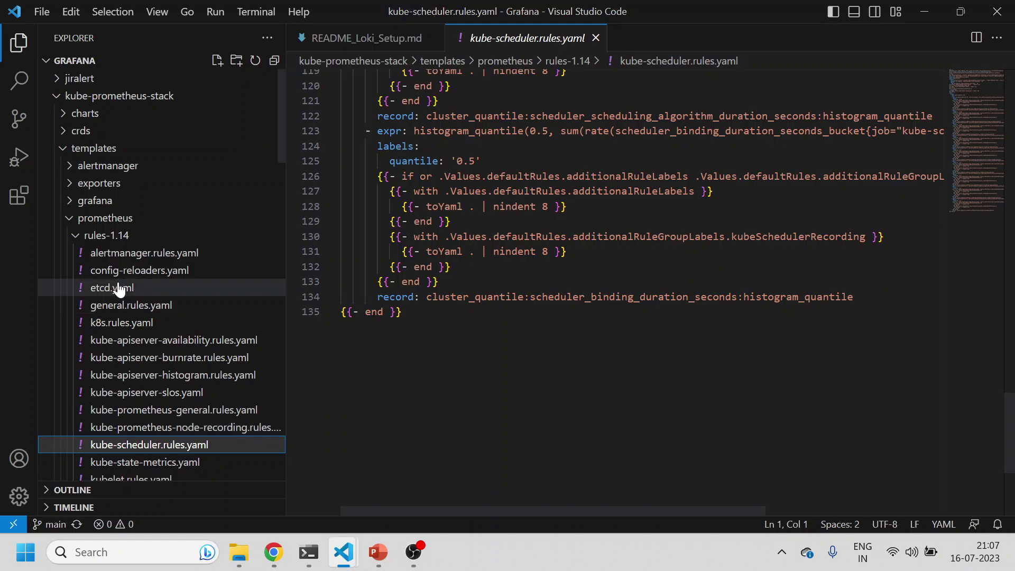
pyautogui.scroll(-3, 151, 324)
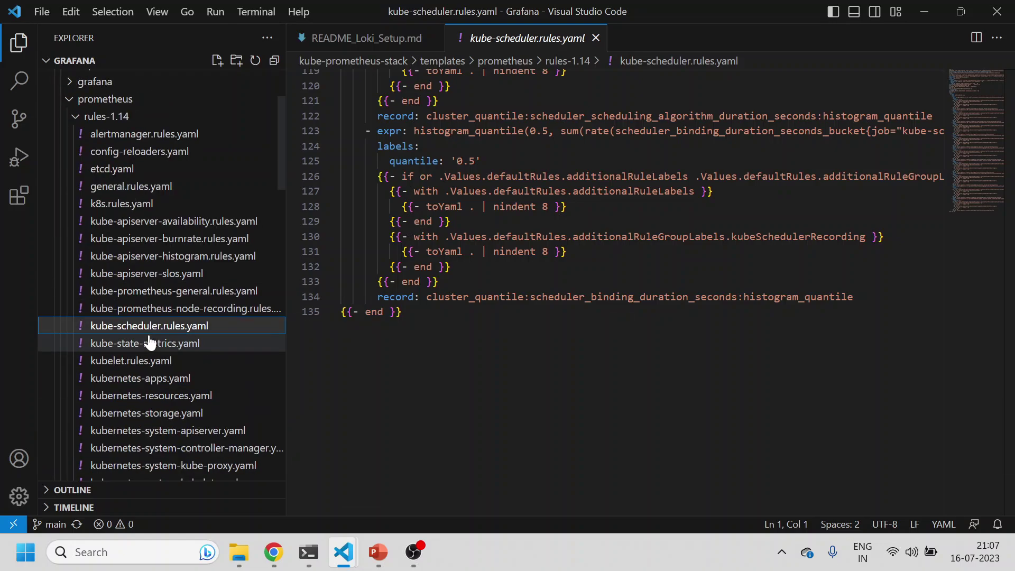
pyautogui.scroll(-2, 147, 341)
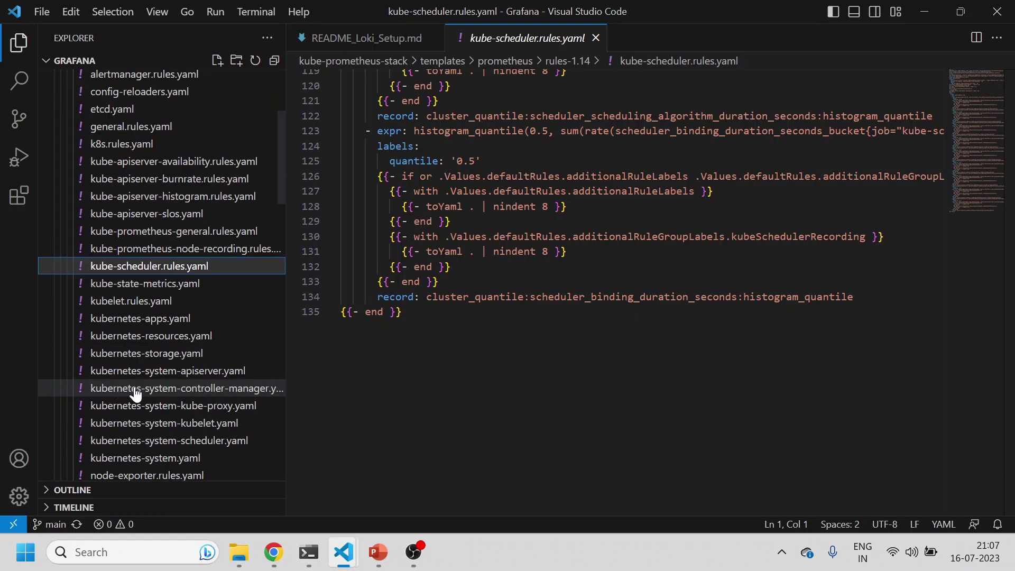
pyautogui.click(275, 518)
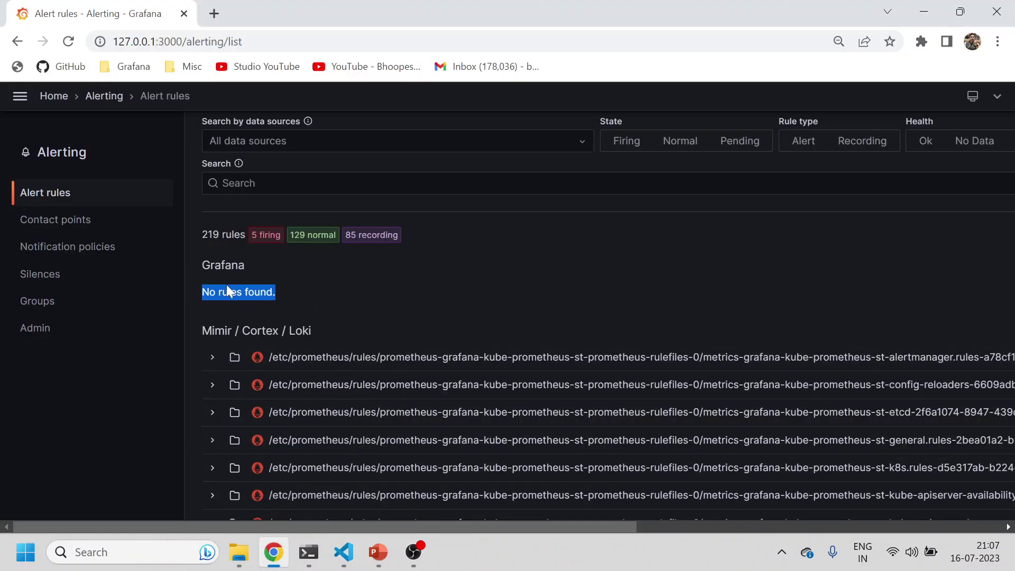
# Step: Start a new Grafana alert rule named test-grafana-alert
pyautogui.moveTo(464, 527); pyautogui.dragTo(941, 274)
pyautogui.click(938, 239)
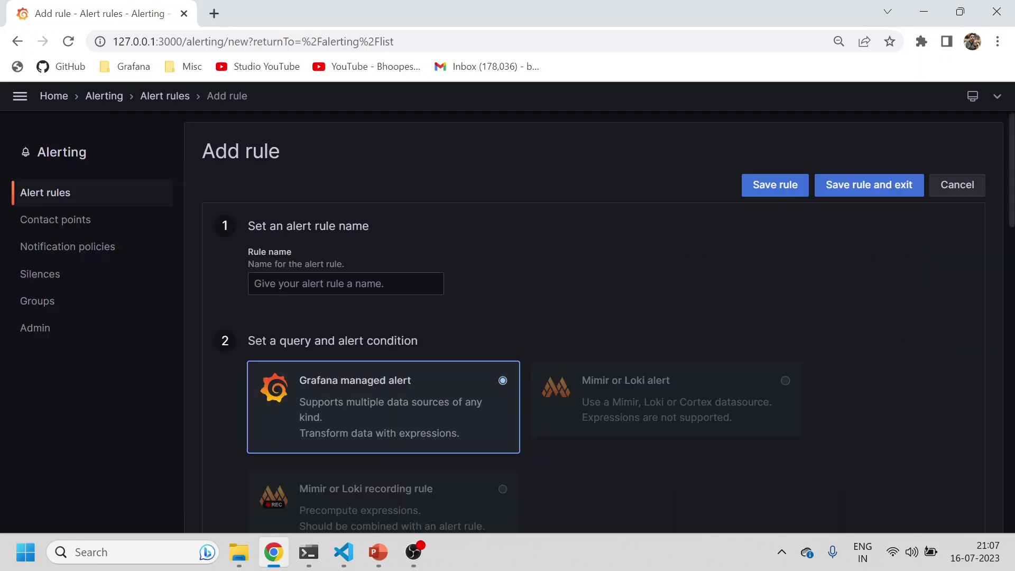
pyautogui.click(345, 284)
pyautogui.write('test')
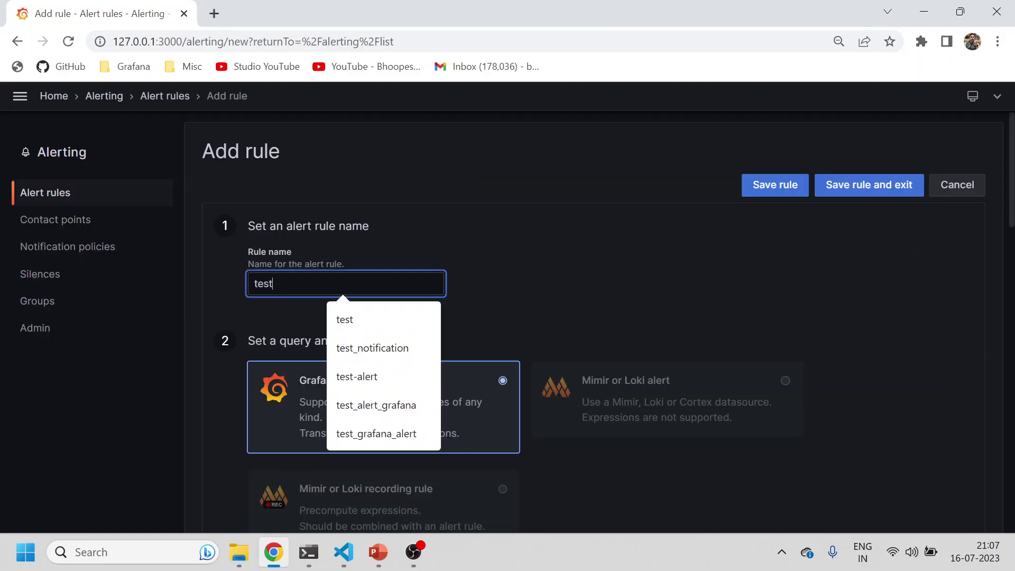
pyautogui.write('-grafana')
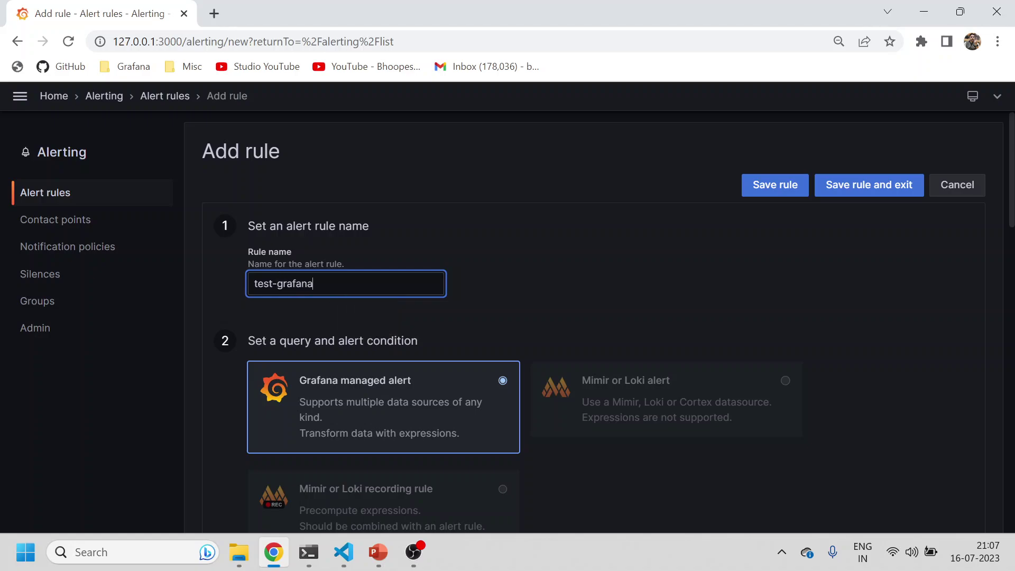
pyautogui.write('-alert')
# Step: Paste absent(up{job="kube-controller-manager"} == 1) from the notes into the query and run it
pyautogui.scroll(-5, 373, 353)
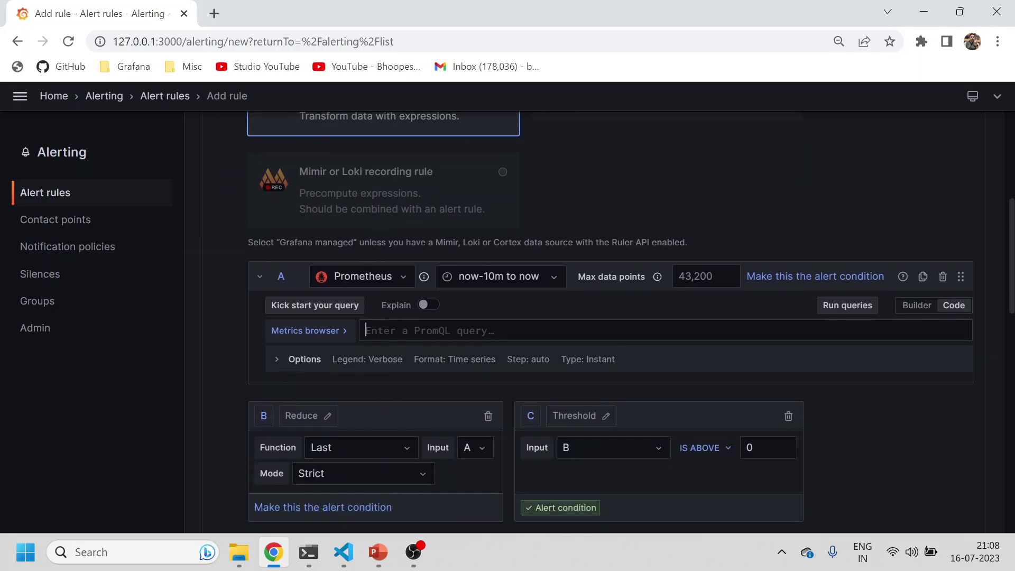
pyautogui.moveTo(344, 552)
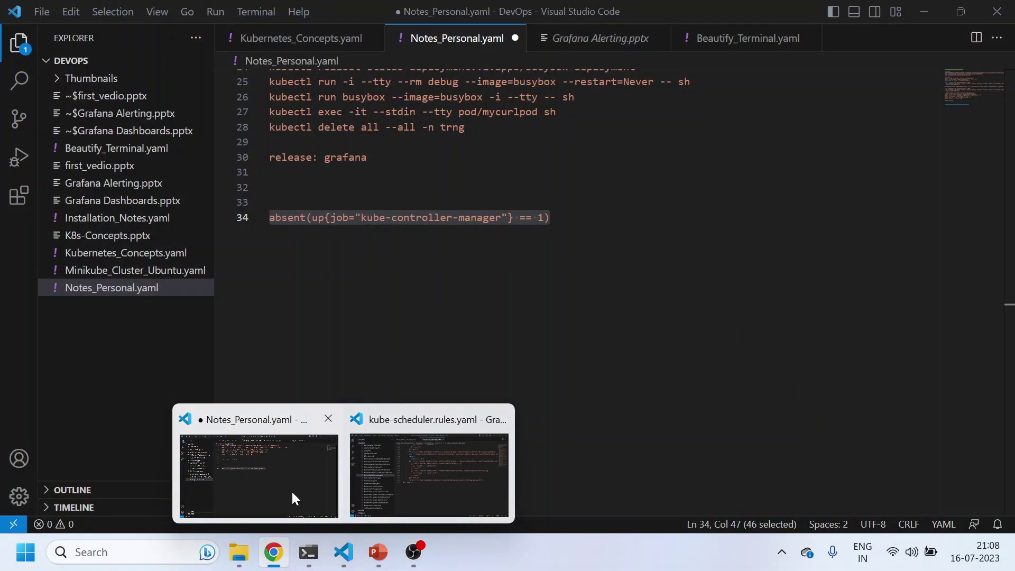
pyautogui.click(291, 490)
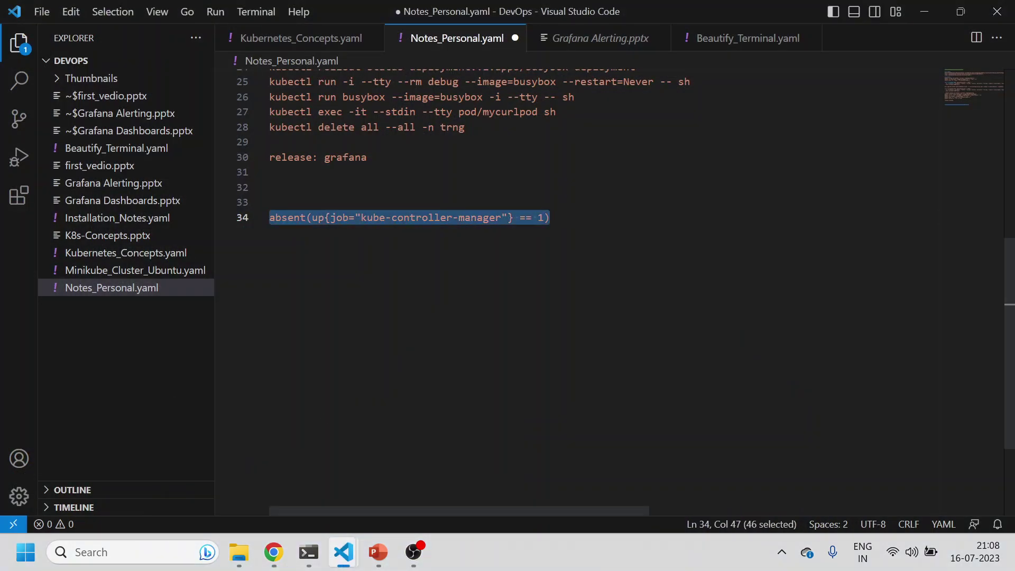
pyautogui.hotkey('ctrl', 'c')
pyautogui.hotkey('alt', 'Tab')
pyautogui.click(410, 227)
pyautogui.hotkey('ctrl', 'v')
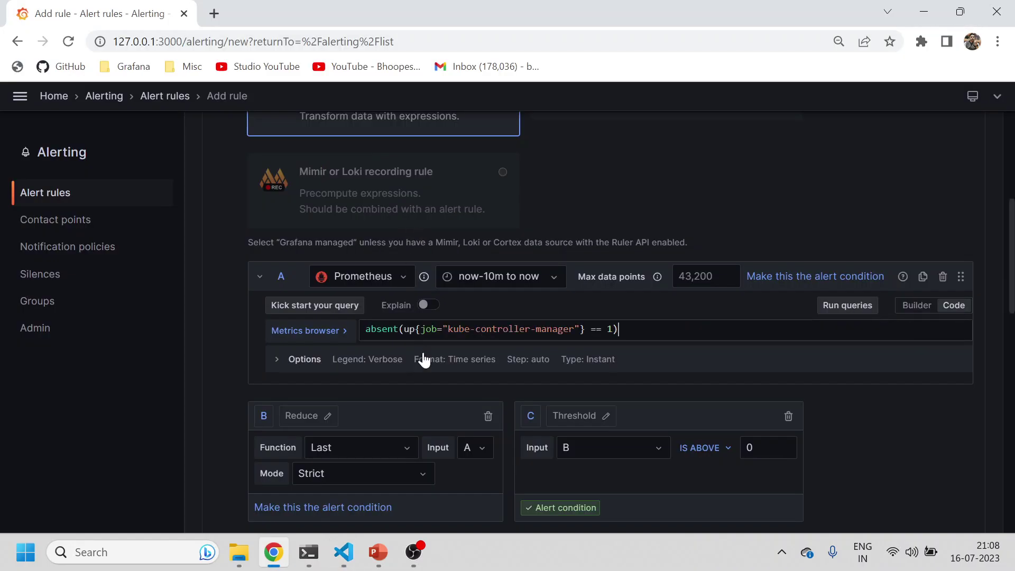
pyautogui.click(851, 306)
# Step: Delete the C Threshold expression, leaving Reduce as the alert condition
pyautogui.scroll(-1, 493, 434)
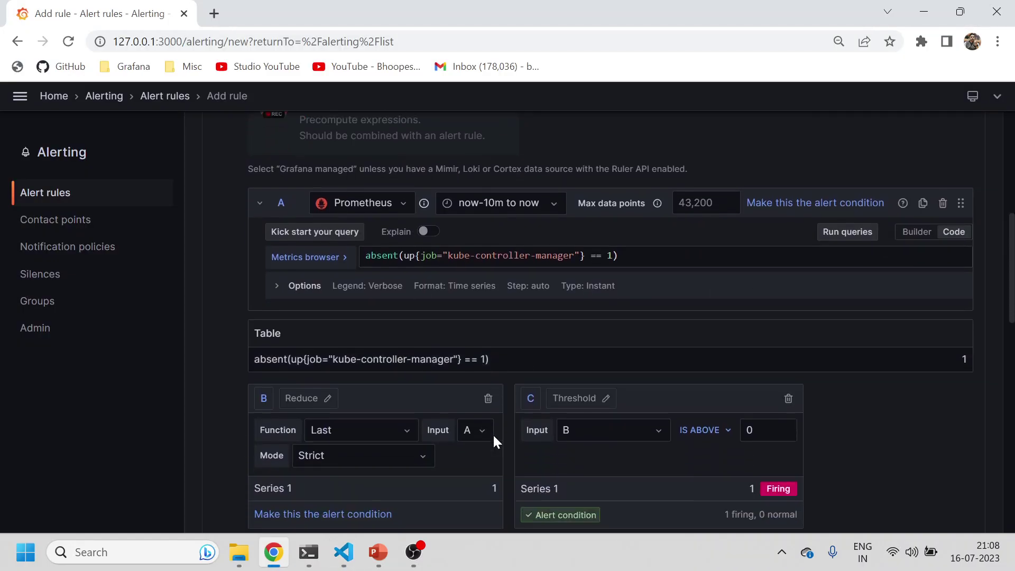
pyautogui.scroll(-3, 494, 437)
pyautogui.click(788, 234)
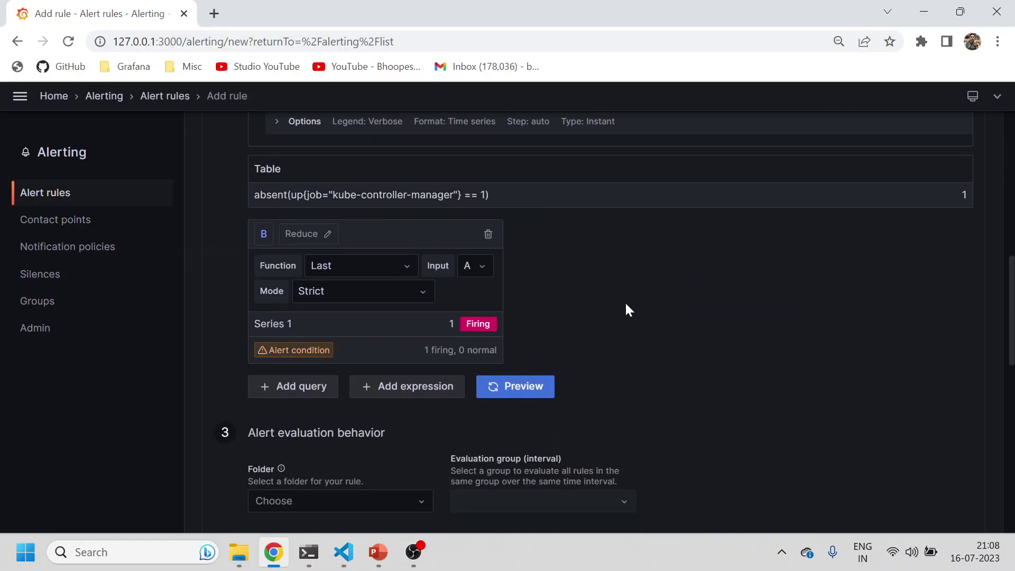
# Step: File the rule in Grafana_Alerts under new evaluation group test-grafana-group (1m interval, 5m pending)
pyautogui.scroll(-1, 305, 316)
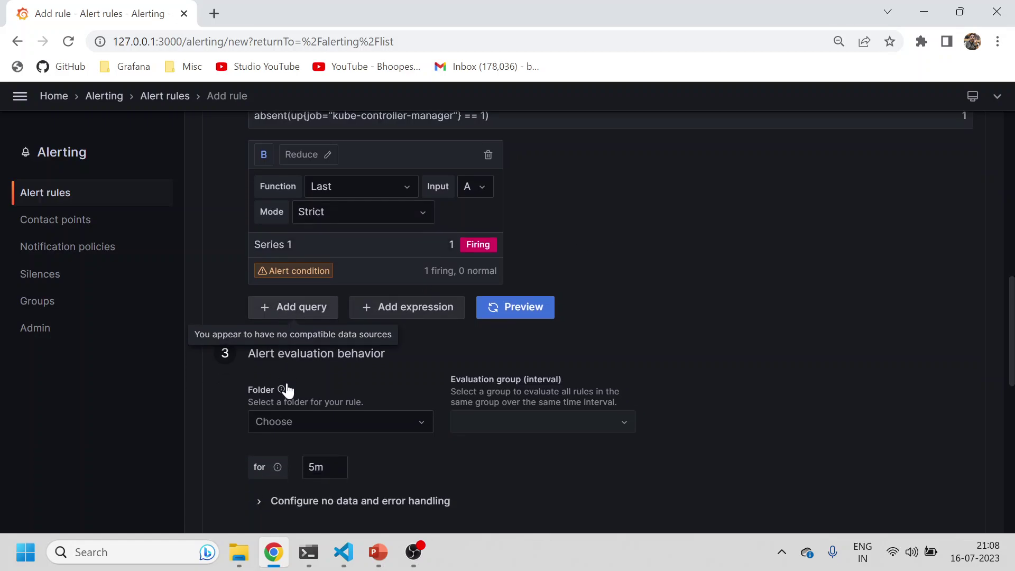
pyautogui.click(282, 424)
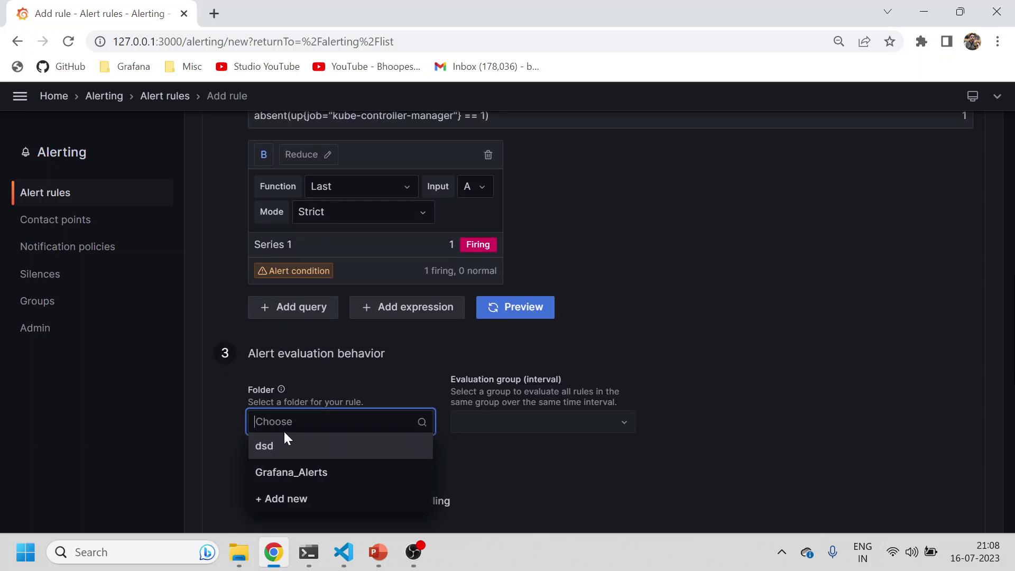
pyautogui.click(295, 473)
pyautogui.click(492, 423)
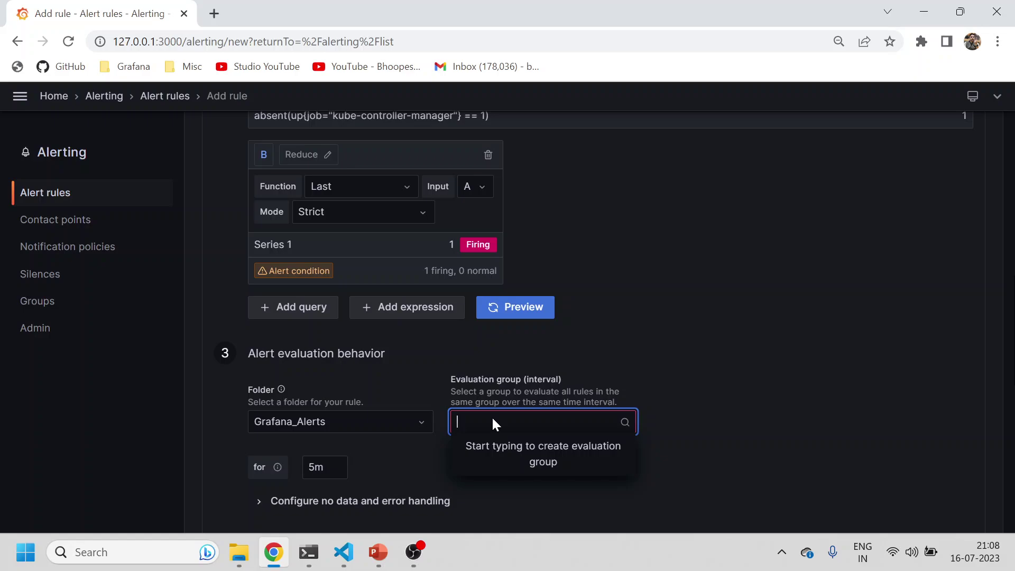
pyautogui.write('test-gra')
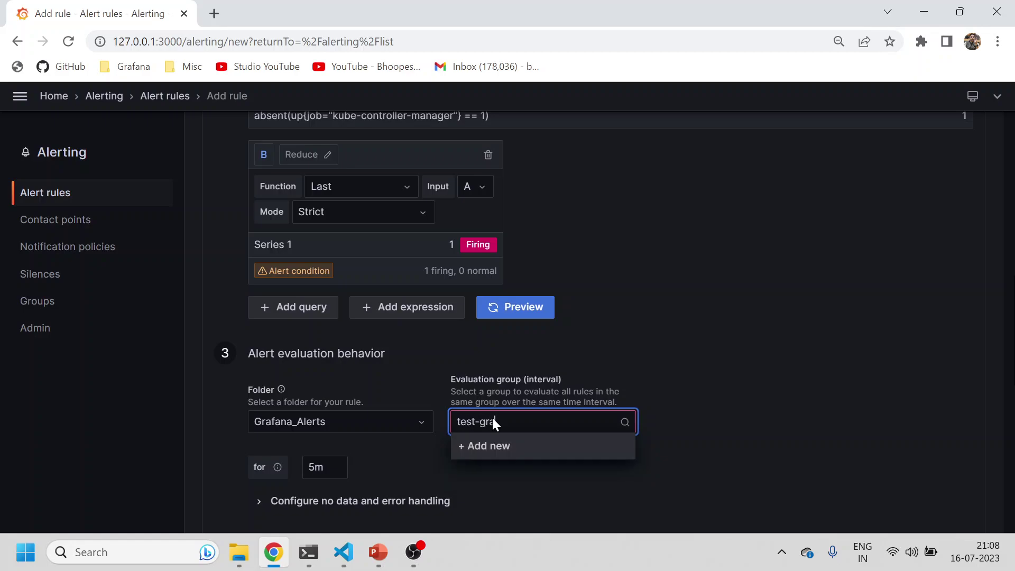
pyautogui.write('fana-group')
pyautogui.press('Return')
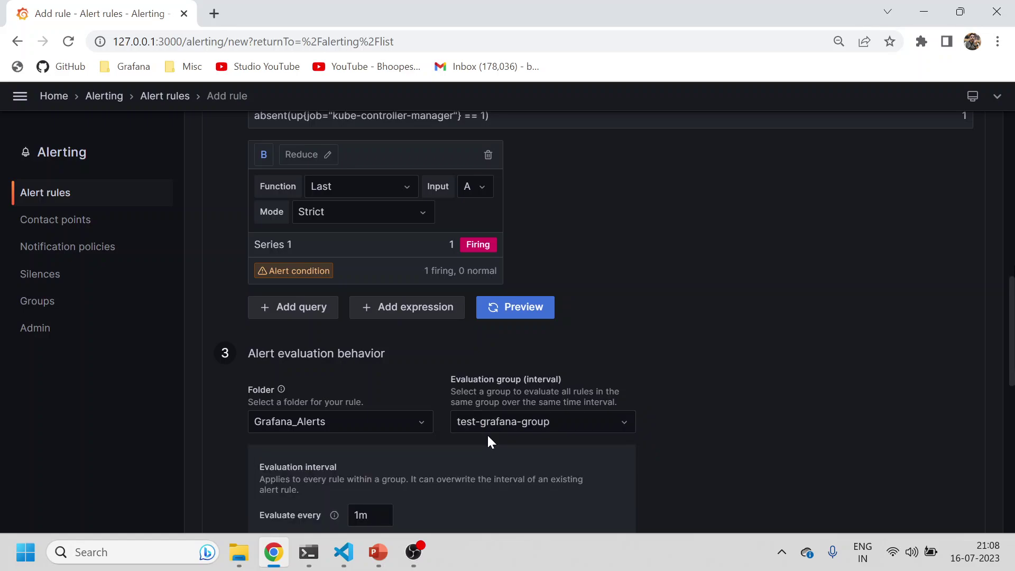
pyautogui.scroll(-6, 487, 433)
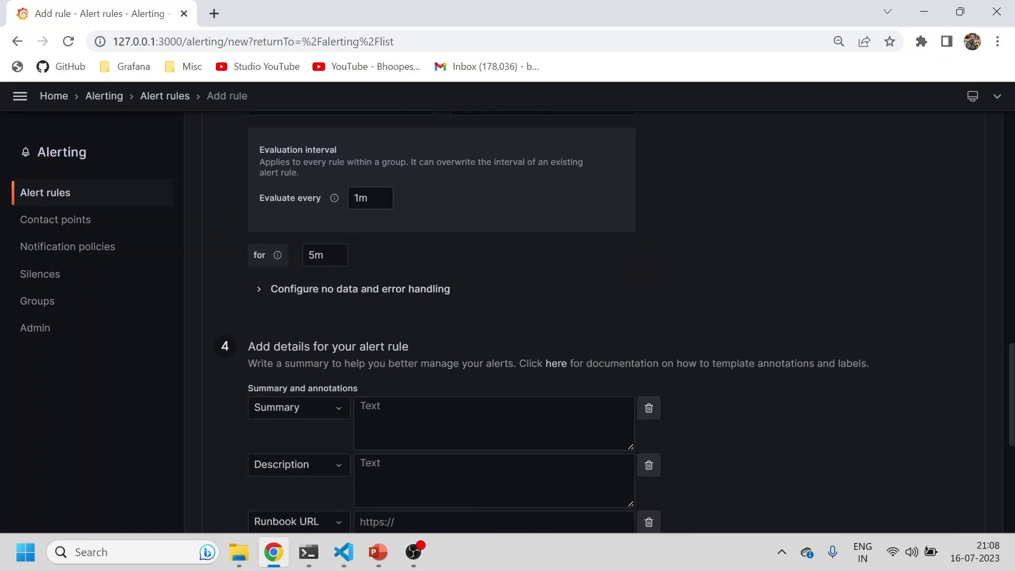
pyautogui.scroll(-3, 396, 302)
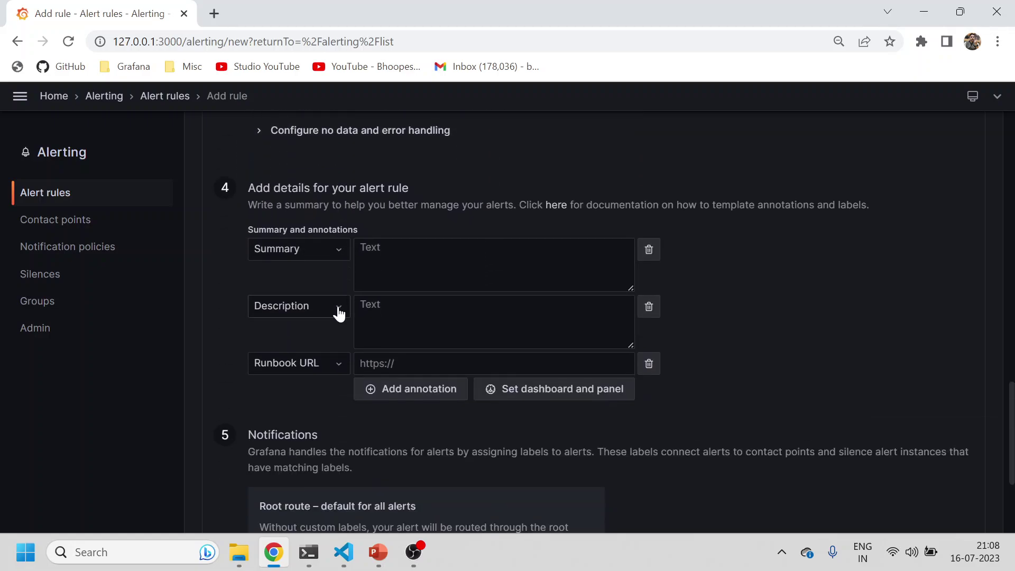
# Step: Enter 'test summary' in Summary and 'test description' in Description
pyautogui.click(361, 248)
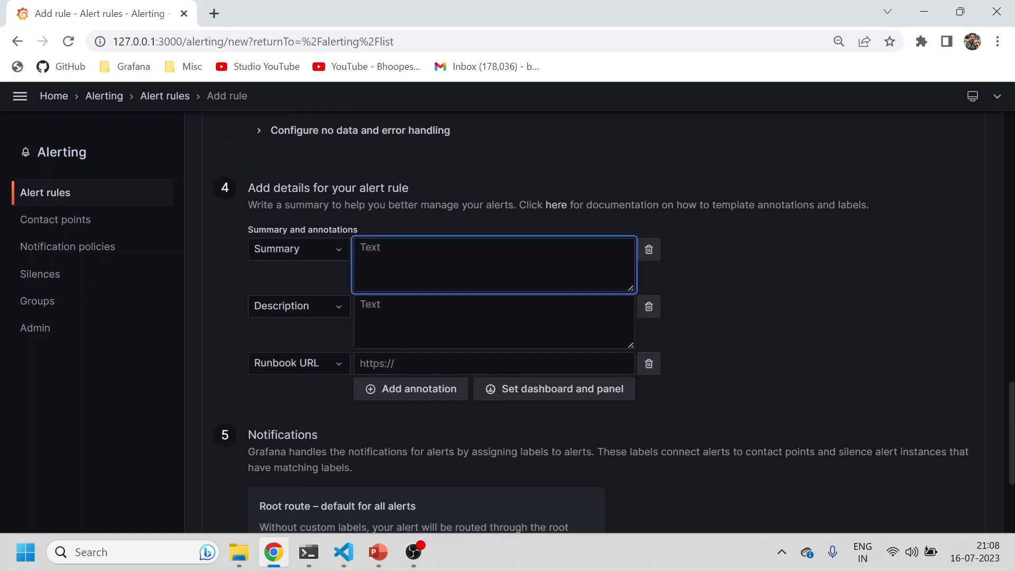
pyautogui.write('test summary')
pyautogui.press('Tab')
pyautogui.press('Tab')
pyautogui.press('Tab')
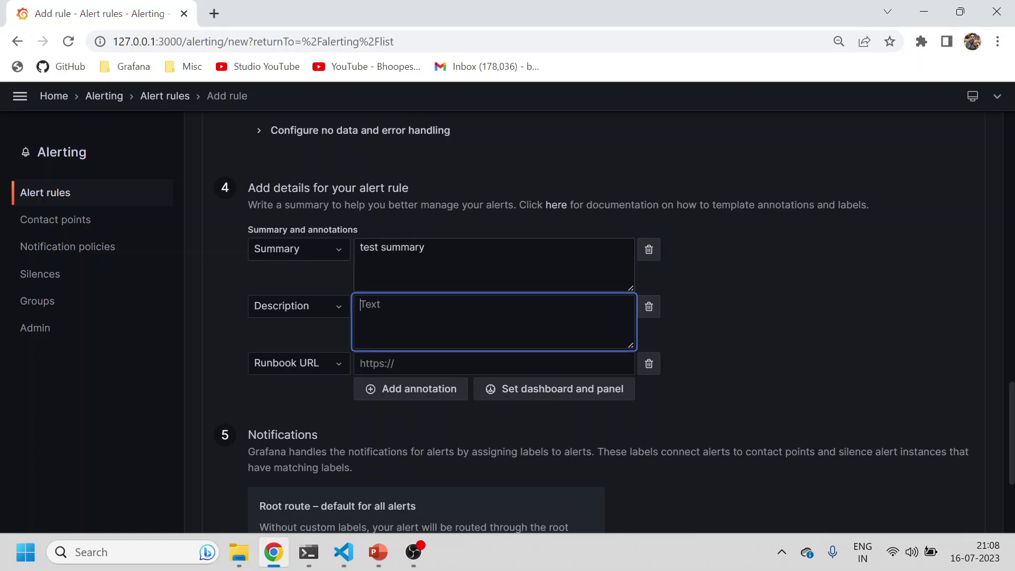
pyautogui.write('test description')
pyautogui.press('Tab')
pyautogui.press('Tab')
pyautogui.press('Tab')
# Step: Under Custom Labels, add the key alert with the value grafana
pyautogui.scroll(-4, 476, 455)
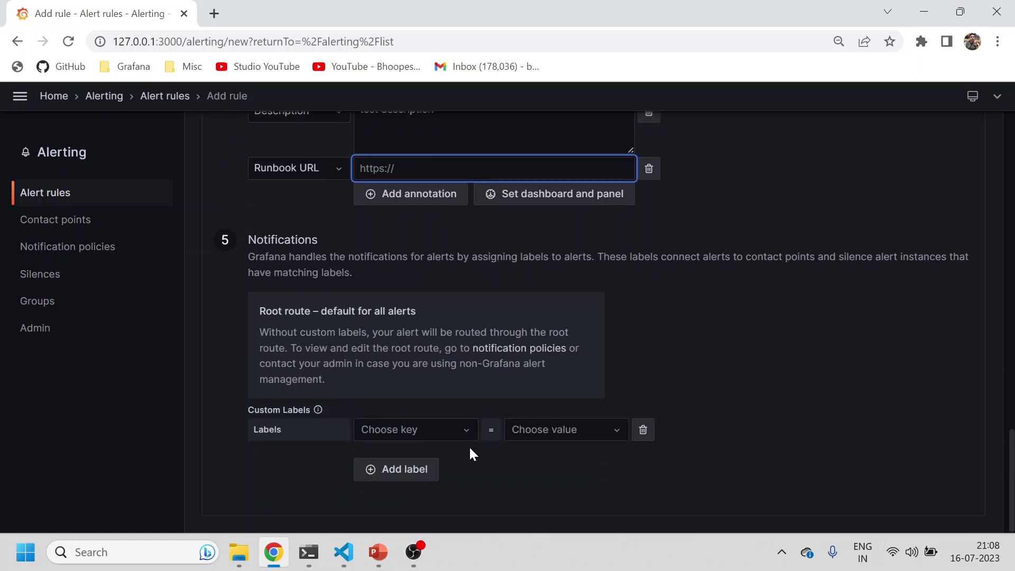
pyautogui.click(389, 430)
pyautogui.write('alert')
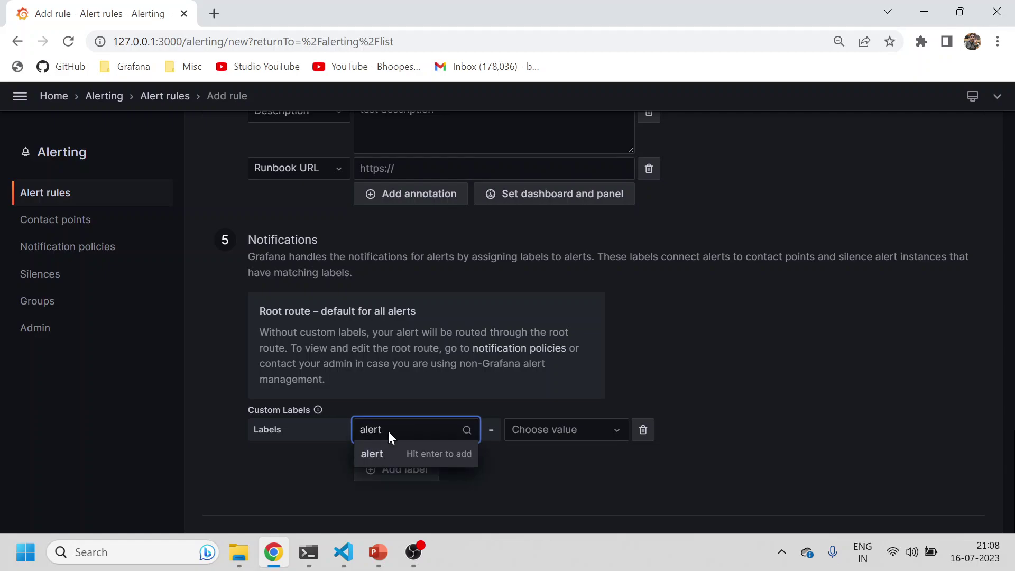
pyautogui.click(382, 458)
pyautogui.click(537, 438)
pyautogui.write('grafana')
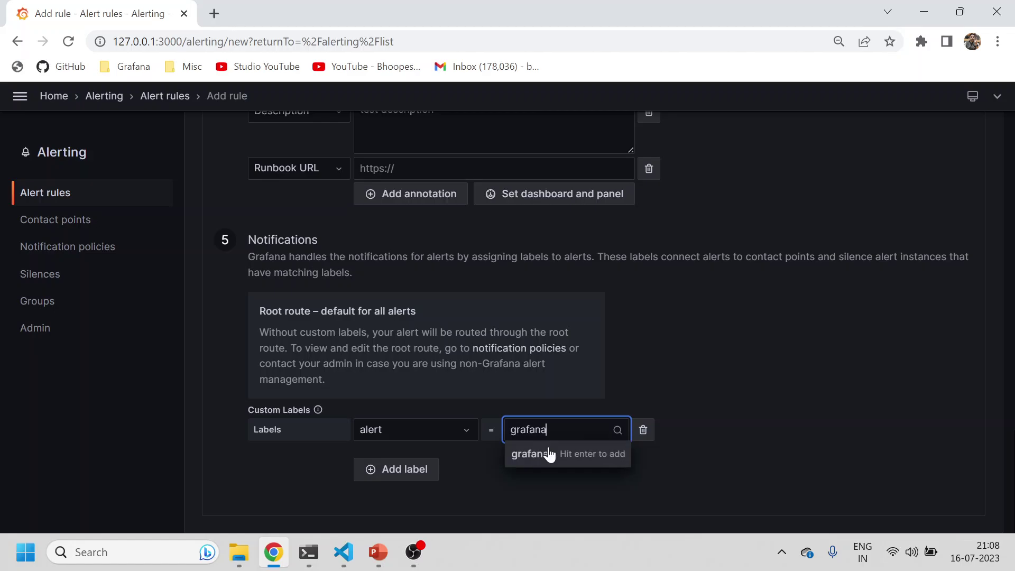
pyautogui.click(529, 454)
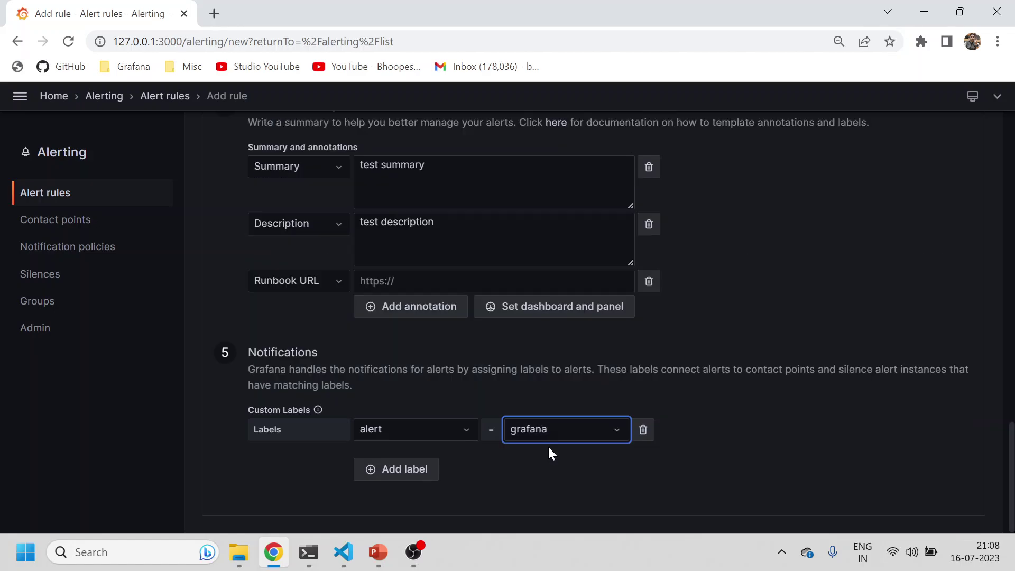
pyautogui.scroll(20, 883, 345)
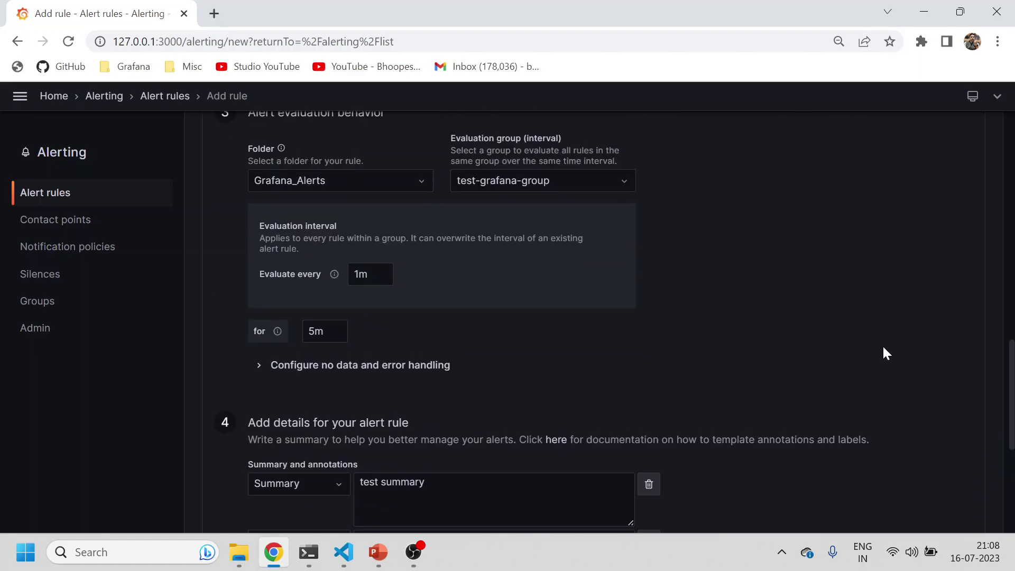
# Step: Save the rule and expand test-grafana-group to show test-grafana-alert's details
pyautogui.click(892, 196)
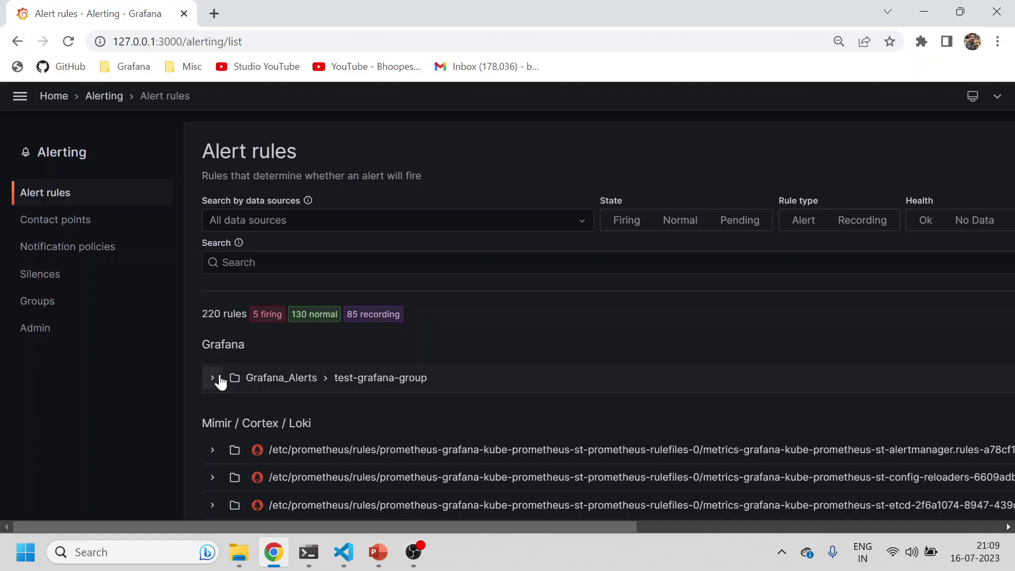
pyautogui.click(216, 379)
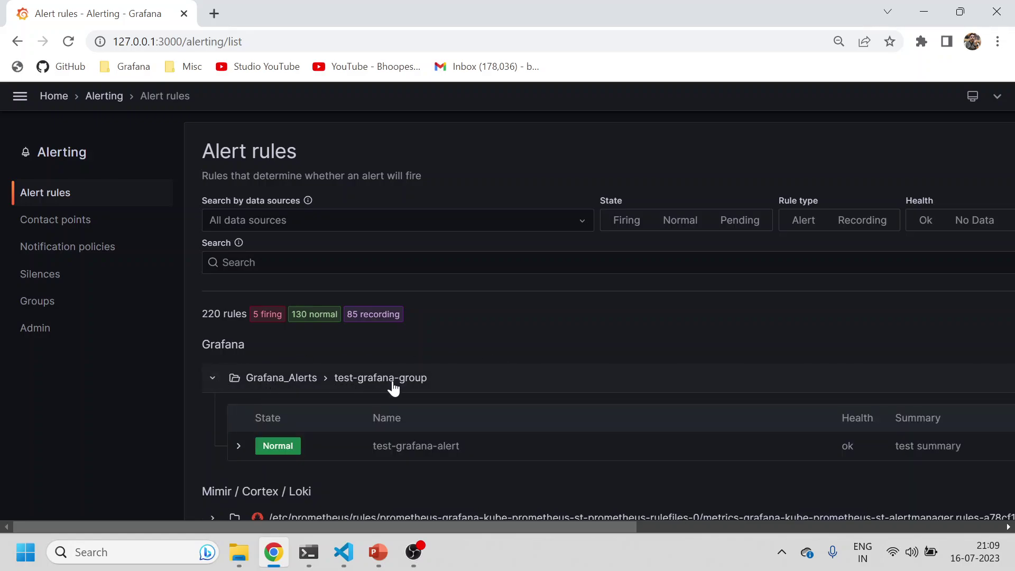
pyautogui.click(238, 449)
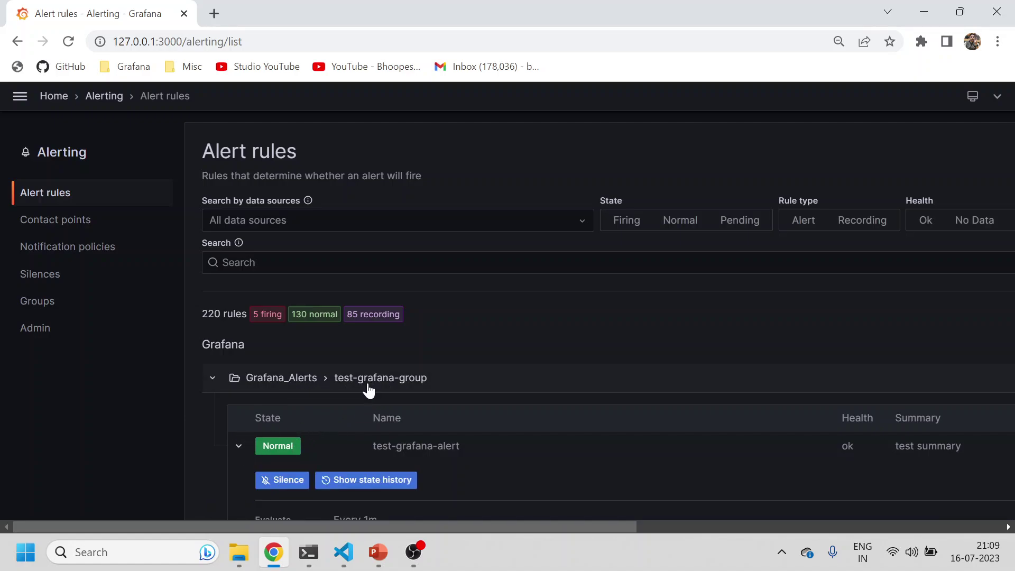
# Step: Verify the rule's alert=grafana label, then collapse the Grafana_Alerts group
pyautogui.scroll(-7, 296, 439)
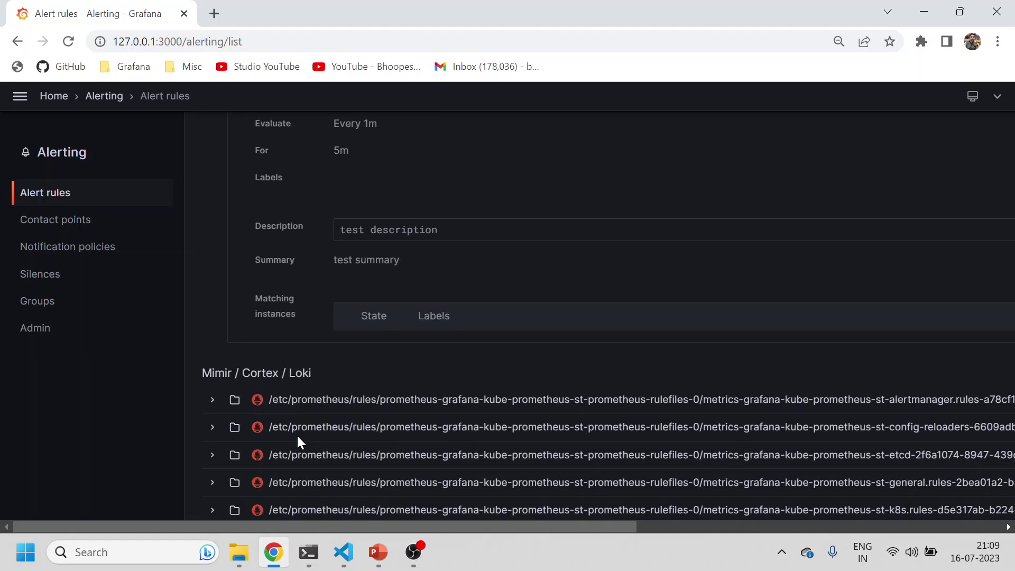
pyautogui.scroll(5, 324, 369)
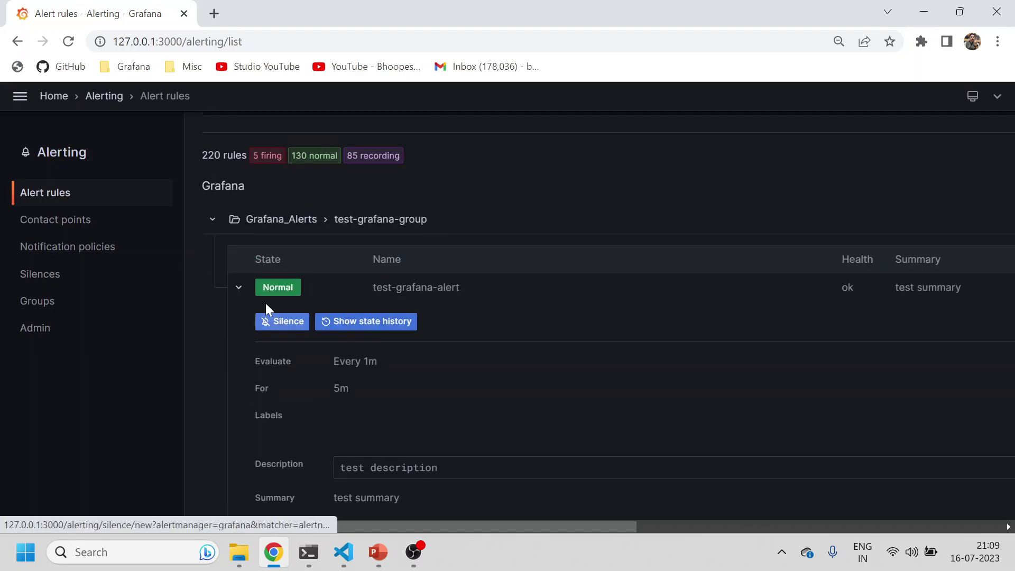
pyautogui.moveTo(621, 527); pyautogui.dragTo(986, 526)
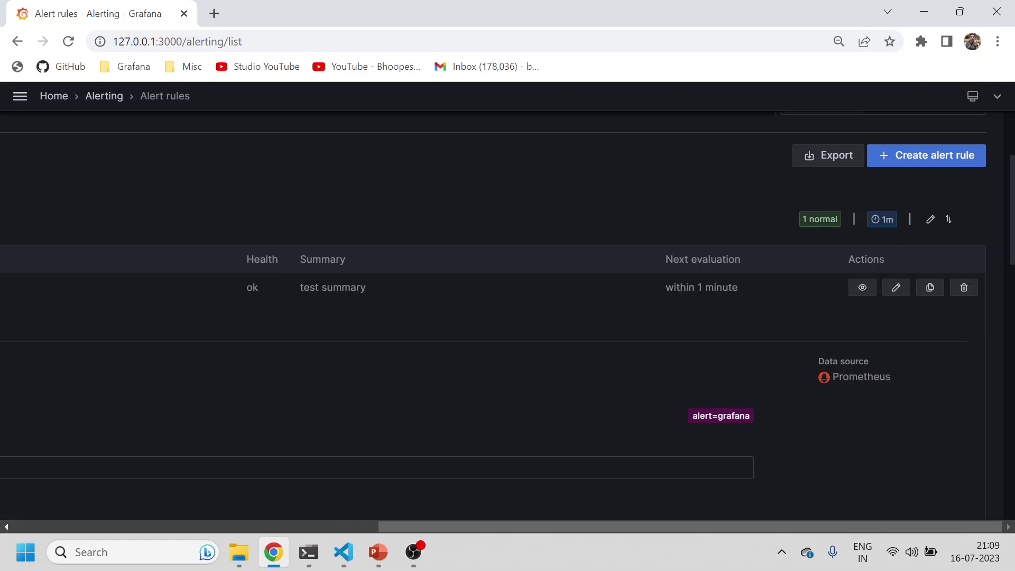
pyautogui.tripleClick(722, 415)
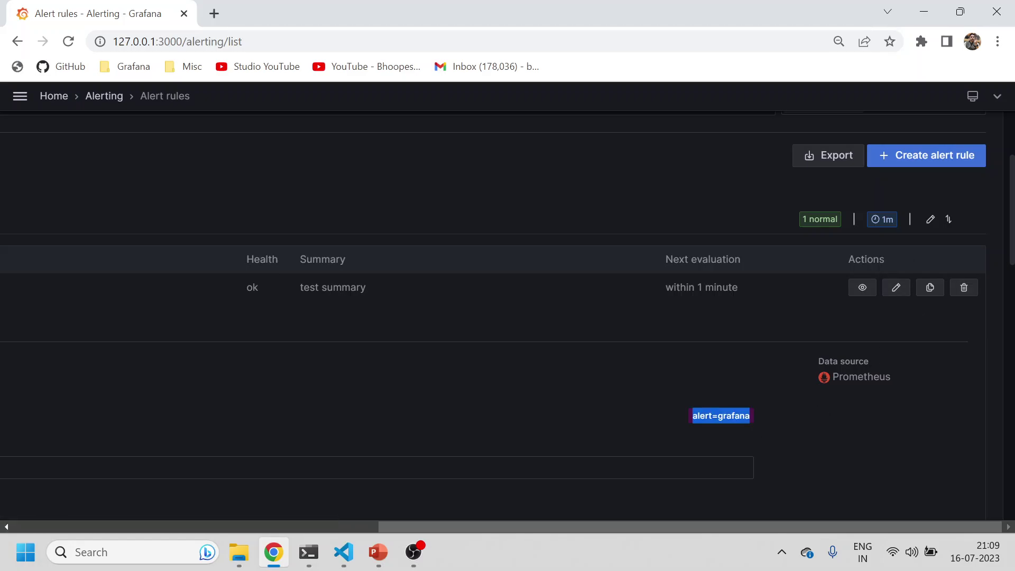
pyautogui.click(348, 530)
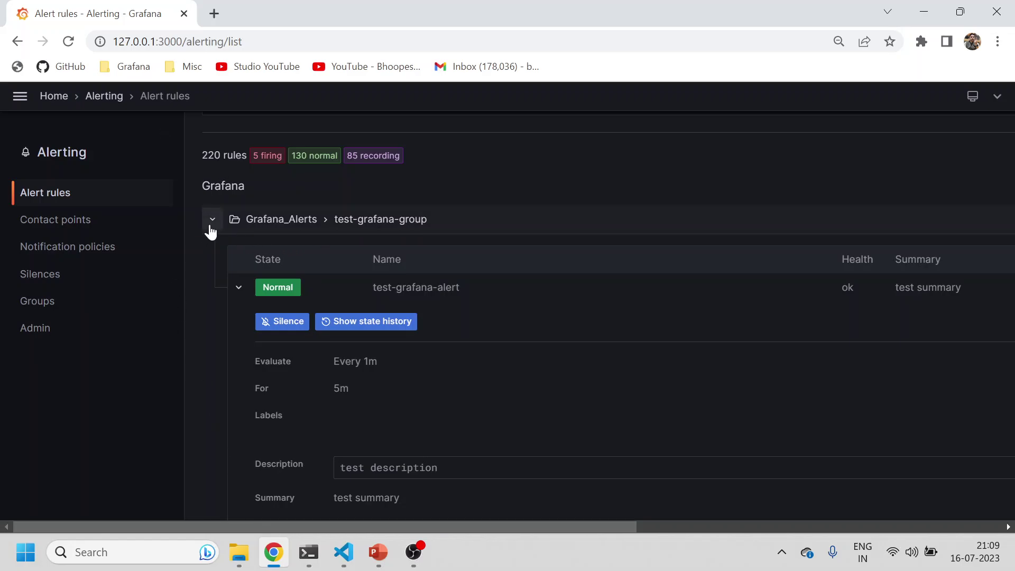
pyautogui.click(212, 220)
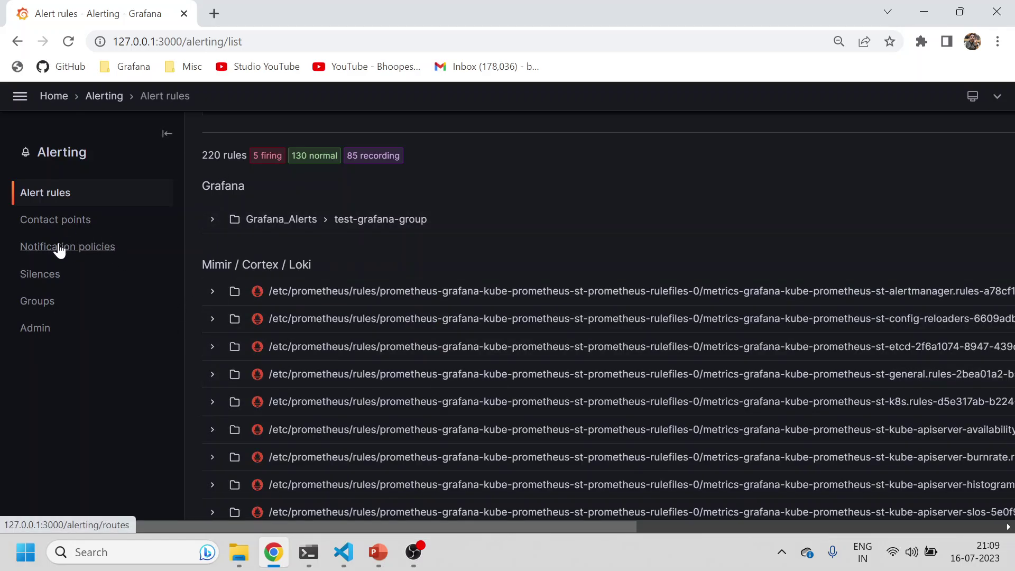
# Step: Try deleting the test-alert contact point and dismiss the 'Cannot delete contact point' message
pyautogui.click(59, 224)
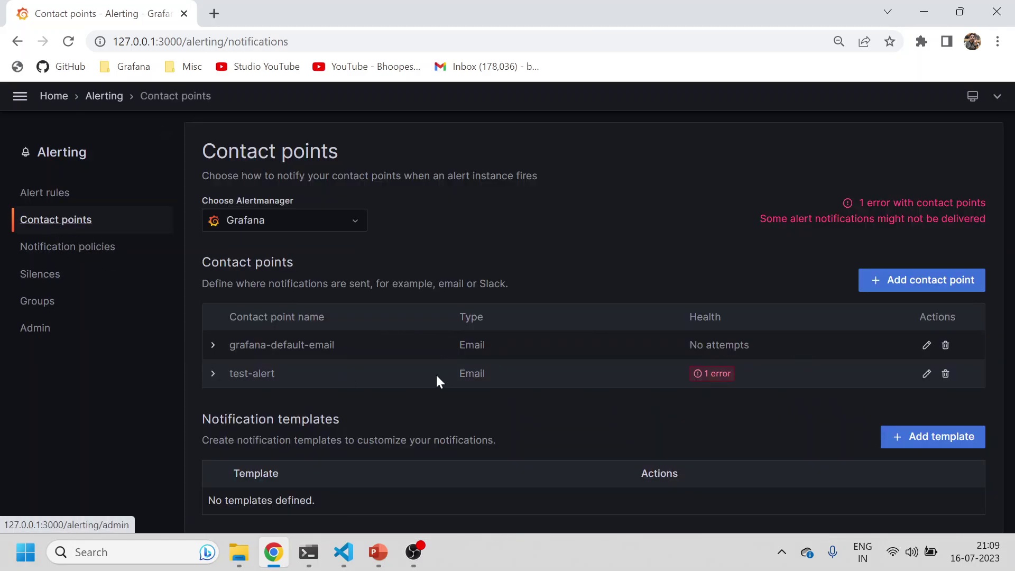
pyautogui.click(945, 375)
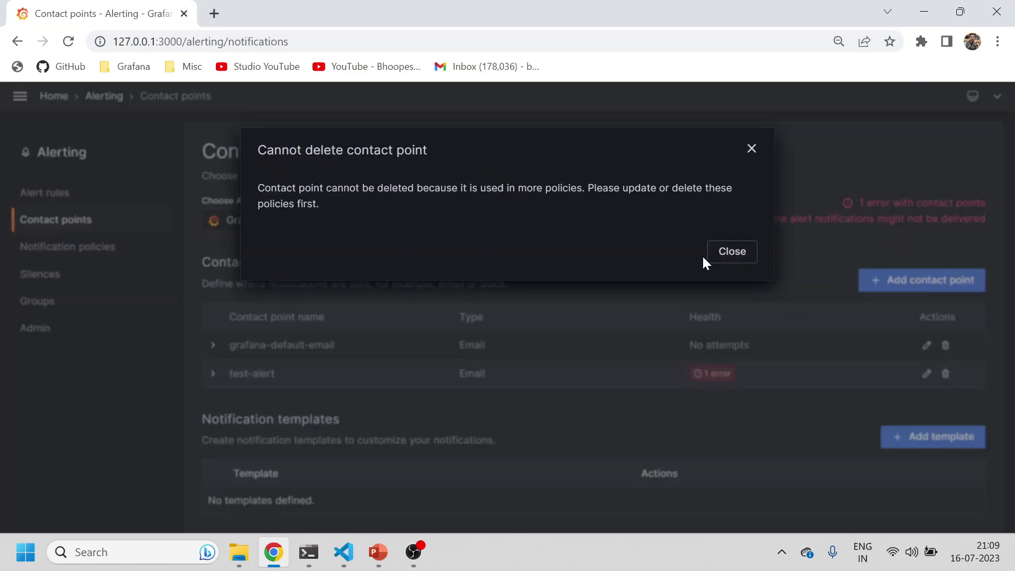
pyautogui.click(723, 260)
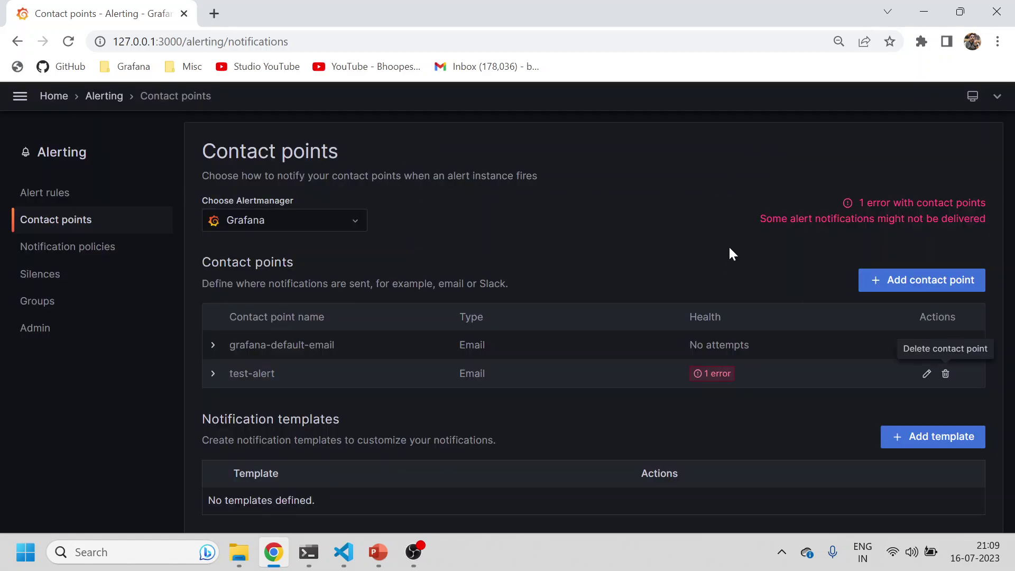
# Step: Start a new contact point named test-grafana-alert
pyautogui.click(891, 284)
pyautogui.click(314, 341)
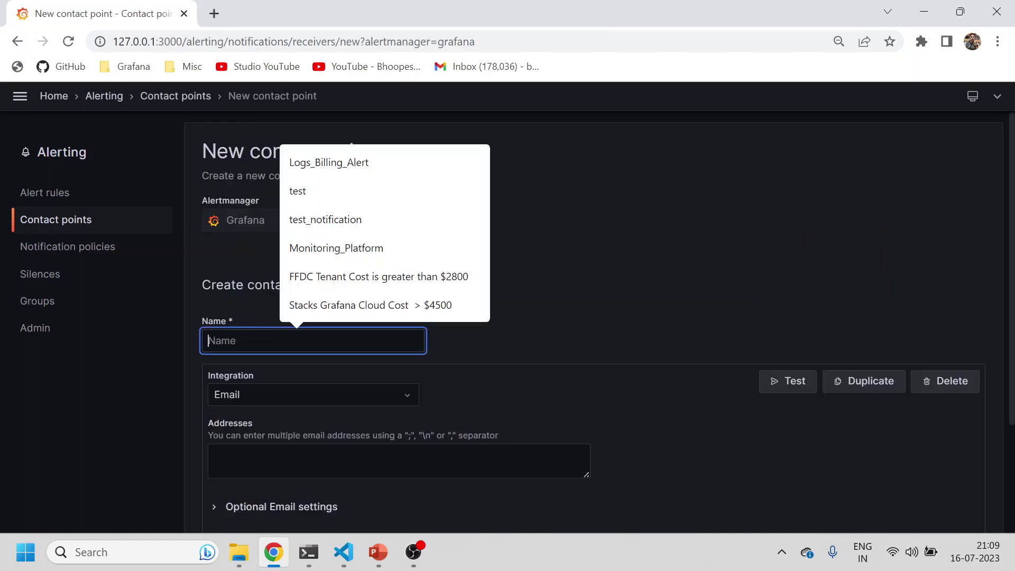
pyautogui.write('test')
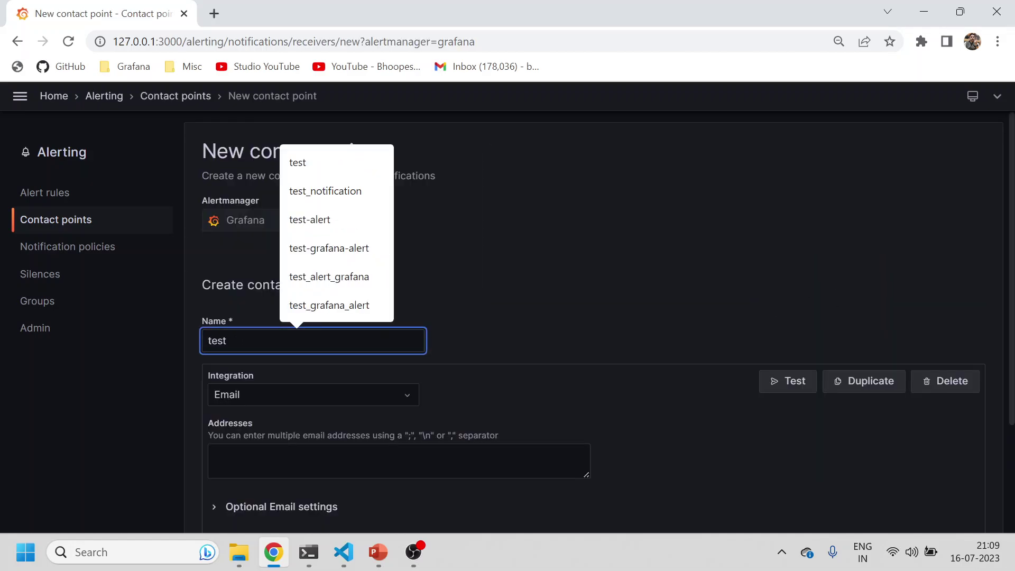
pyautogui.write('-grafana')
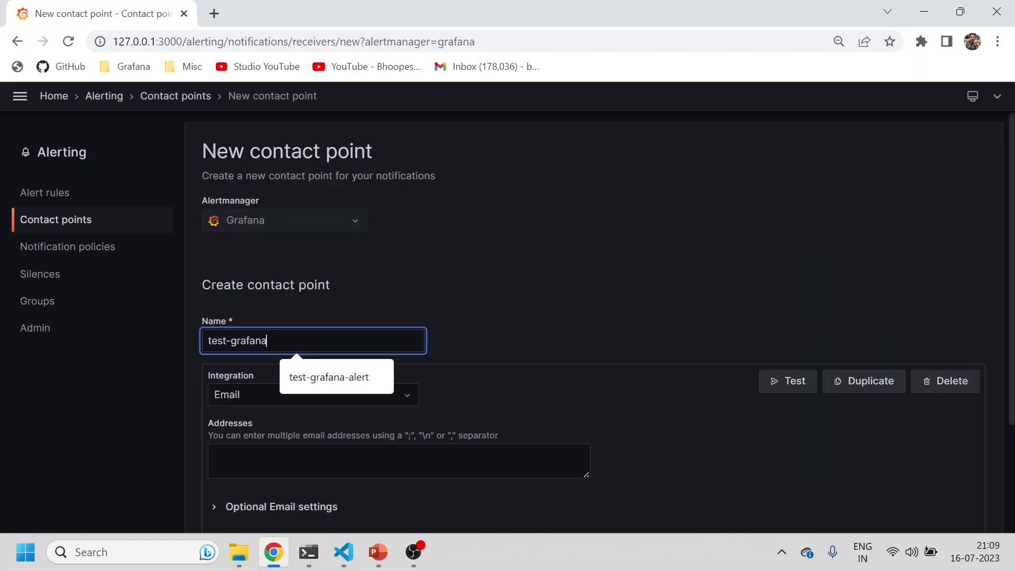
pyautogui.write('-ale')
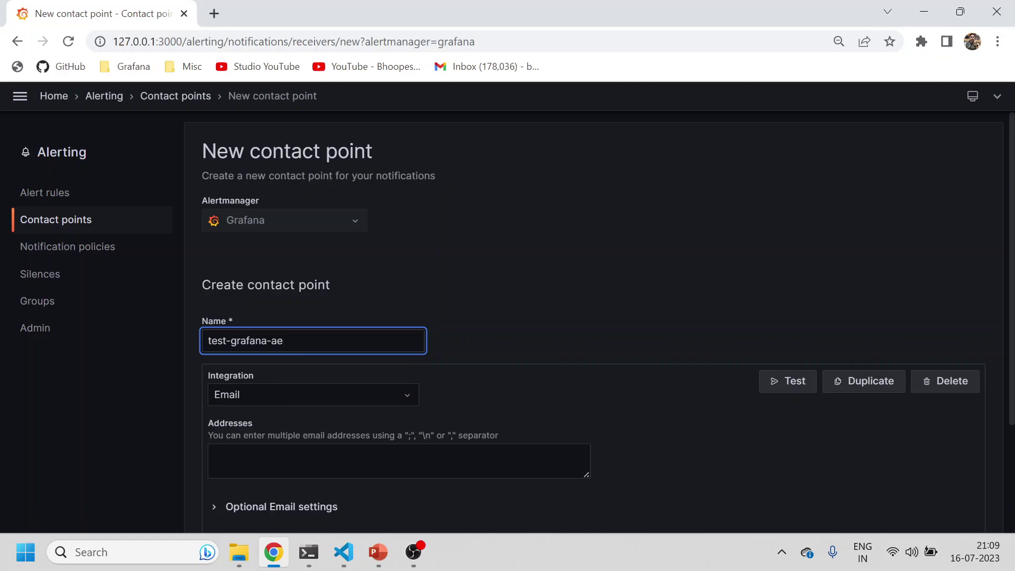
pyautogui.press('BackSpace')
pyautogui.write('lert')
pyautogui.click(370, 309)
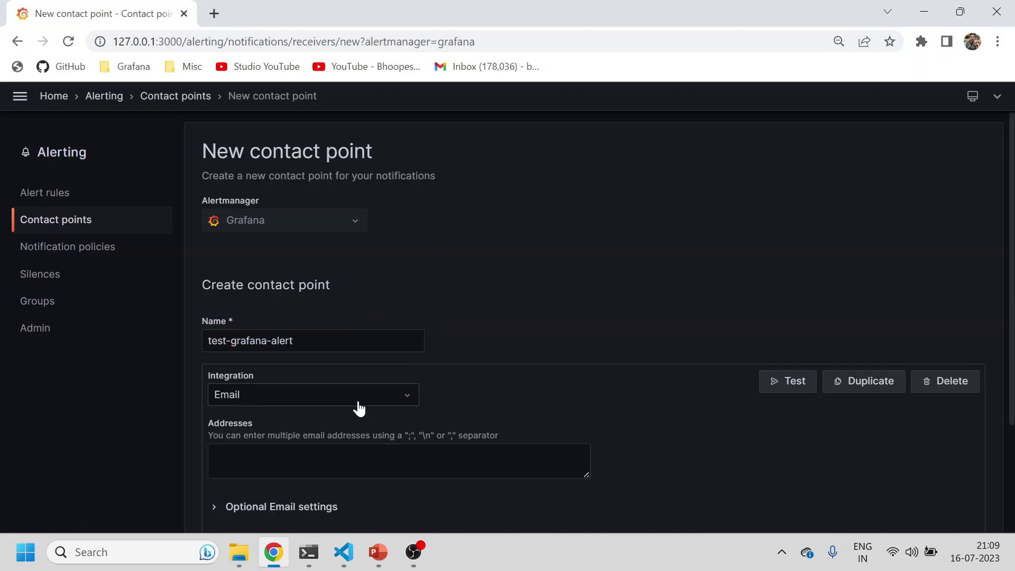
# Step: Choose Email as the contact point's integration type
pyautogui.click(358, 405)
pyautogui.scroll(-2, 357, 401)
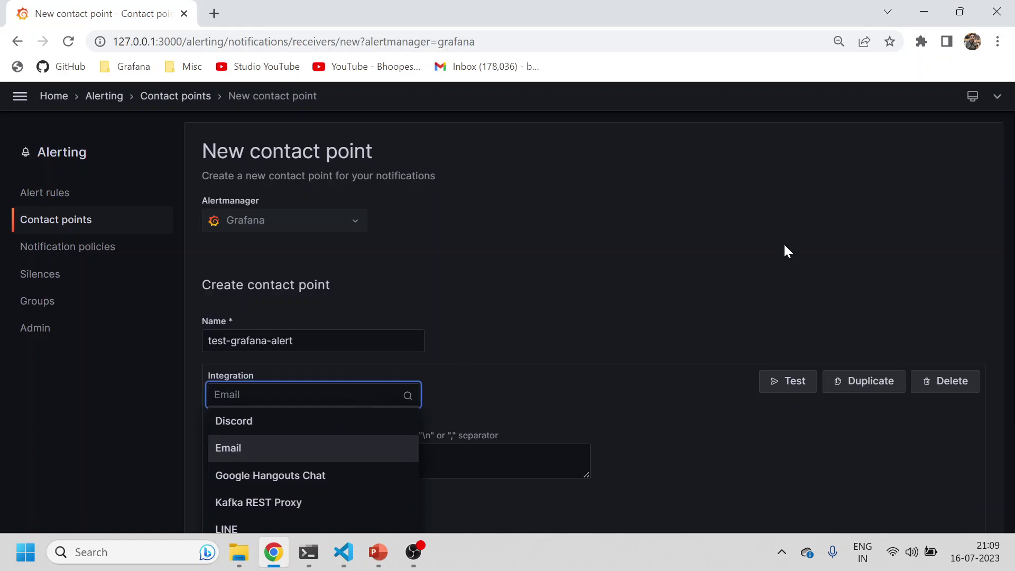
pyautogui.scroll(-3, 631, 328)
pyautogui.click(373, 248)
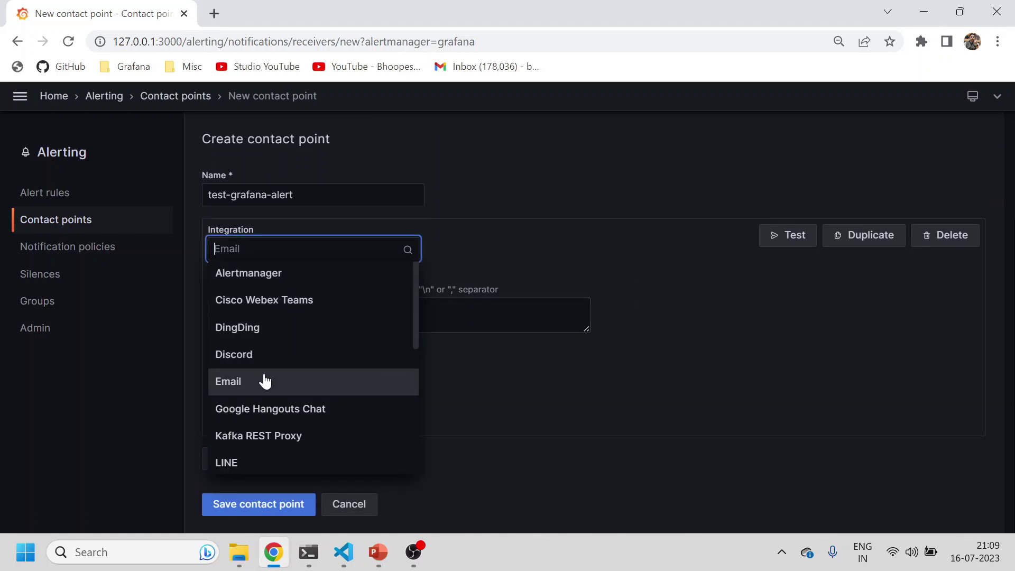
pyautogui.moveTo(418, 300); pyautogui.dragTo(414, 421)
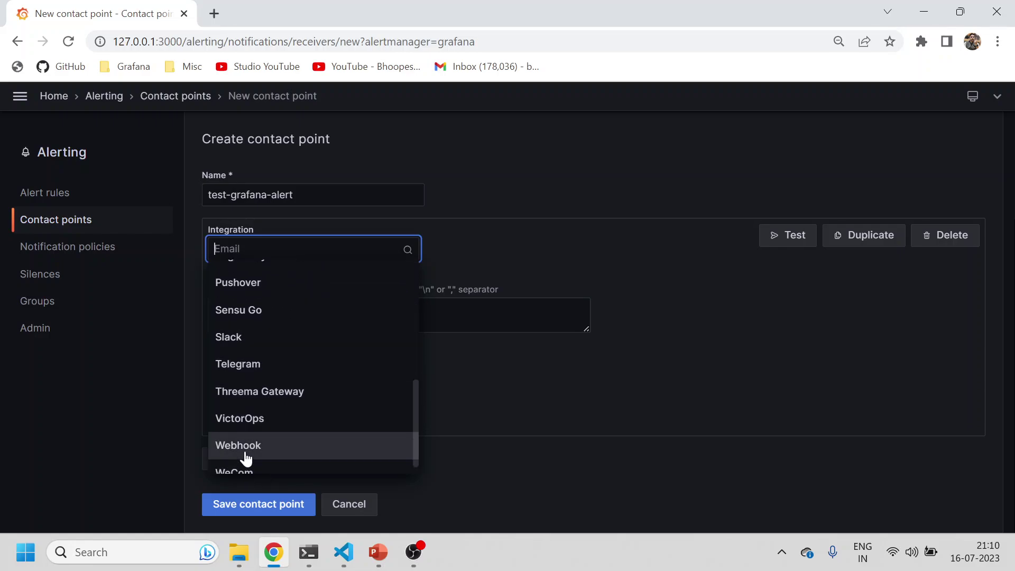
pyautogui.scroll(5, 365, 363)
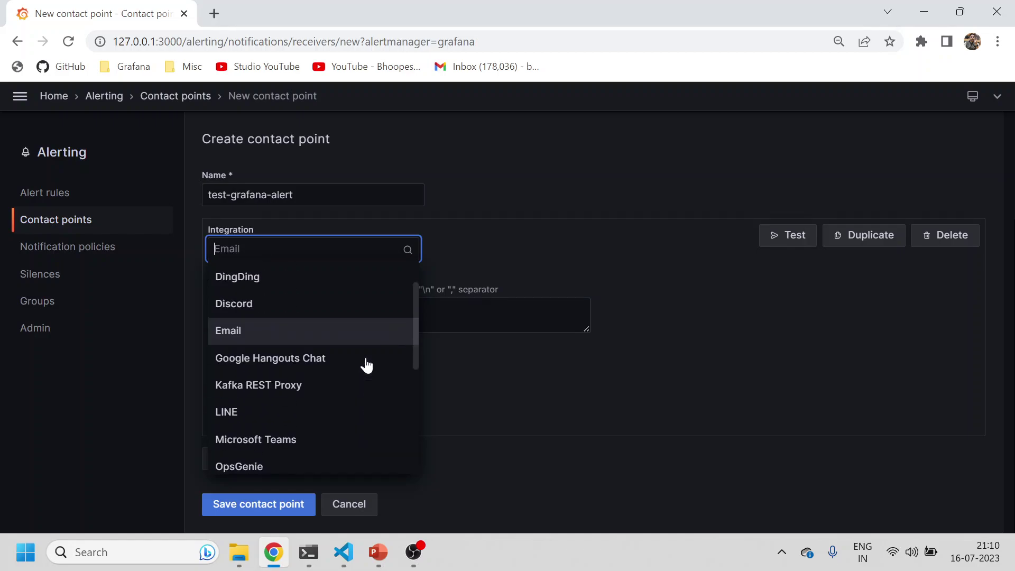
pyautogui.scroll(-5, 288, 458)
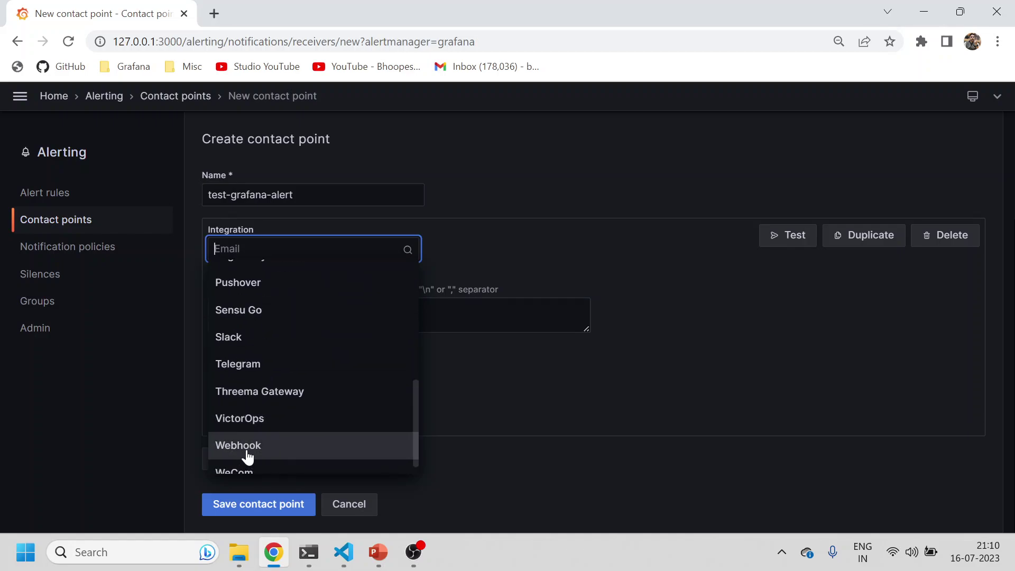
pyautogui.scroll(5, 247, 456)
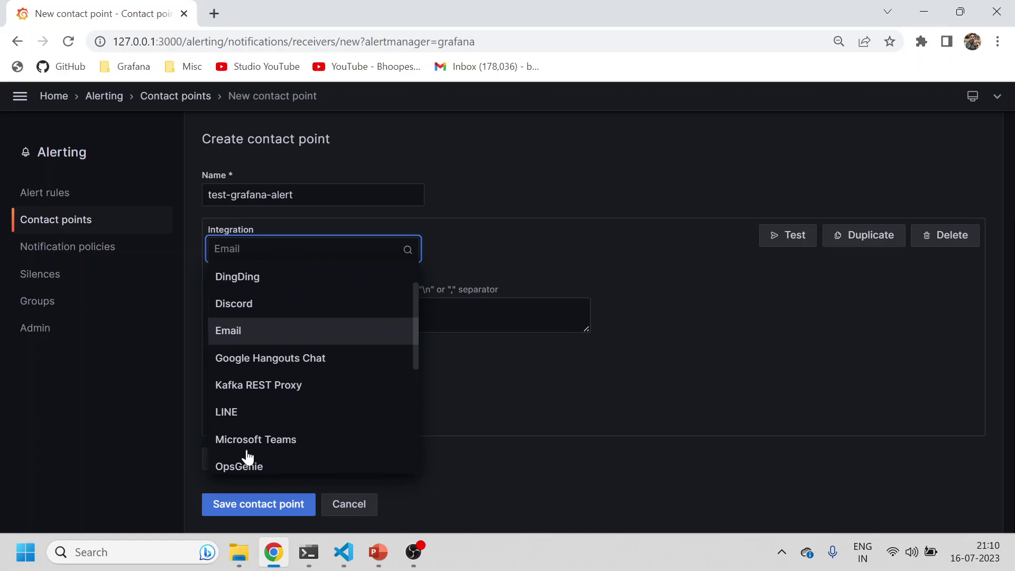
pyautogui.click(236, 332)
# Step: Enter the recipient's e-mail address and save the contact point
pyautogui.click(253, 313)
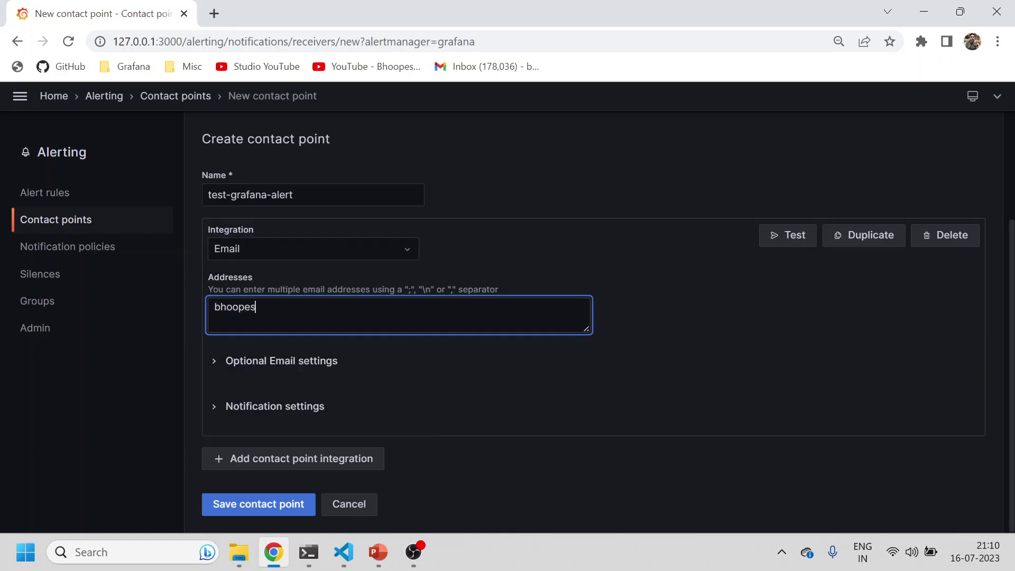
pyautogui.click(265, 503)
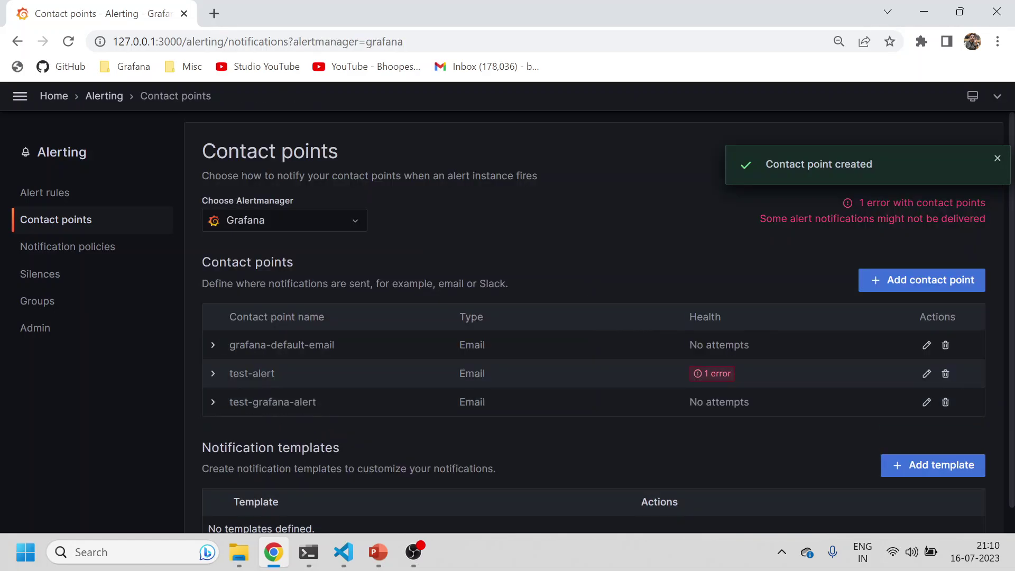
# Step: Delete the nested alert = grafana policy that routed to test-alert, keeping only the default policy
pyautogui.scroll(-1, 303, 429)
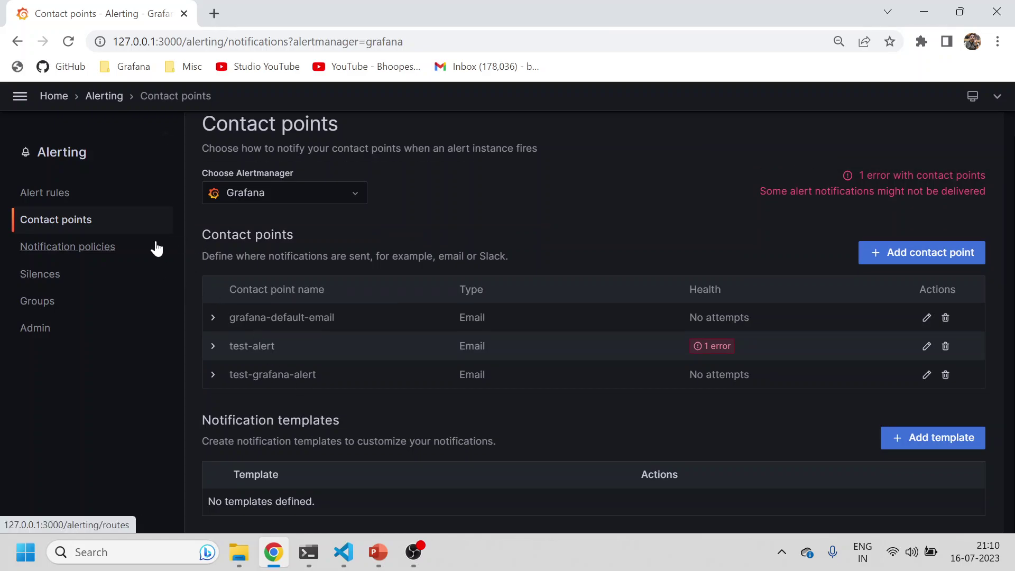
pyautogui.click(93, 248)
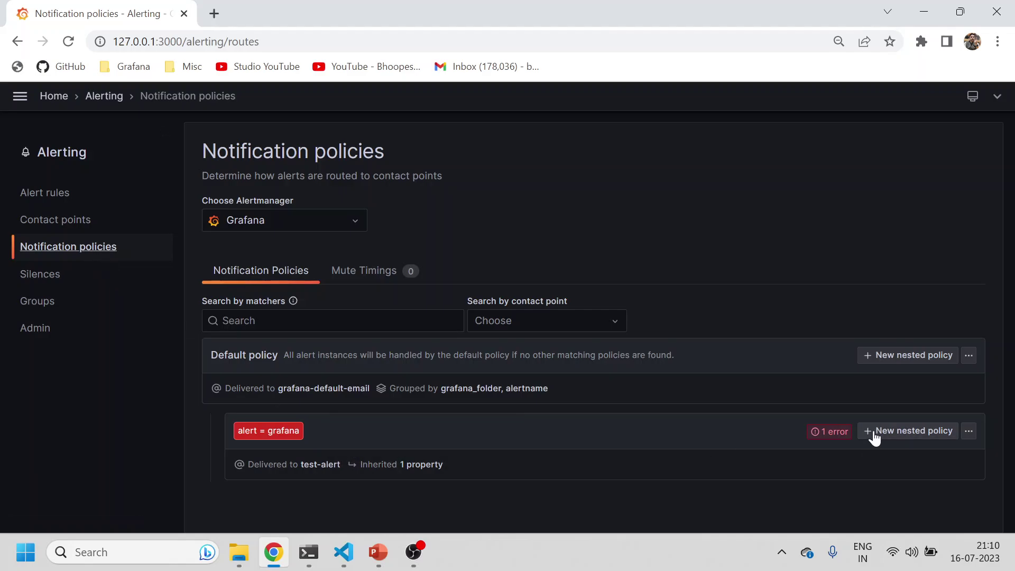
pyautogui.click(970, 432)
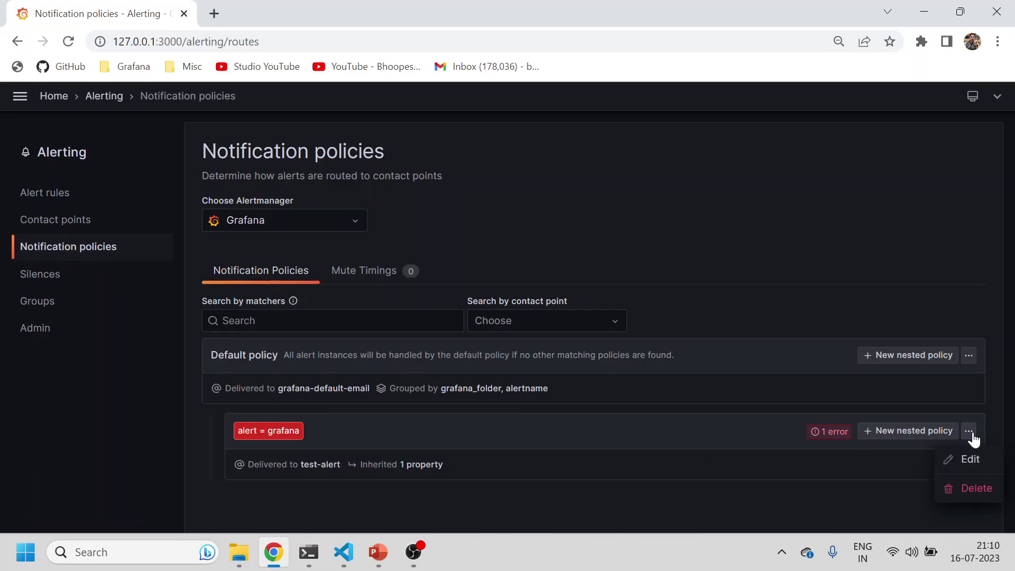
pyautogui.click(972, 489)
pyautogui.click(663, 266)
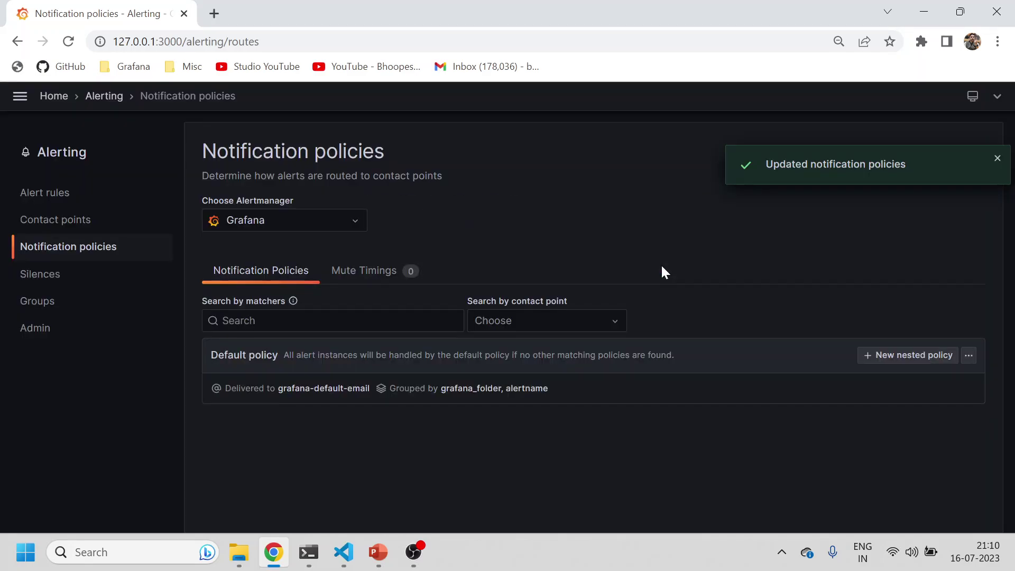
pyautogui.click(996, 158)
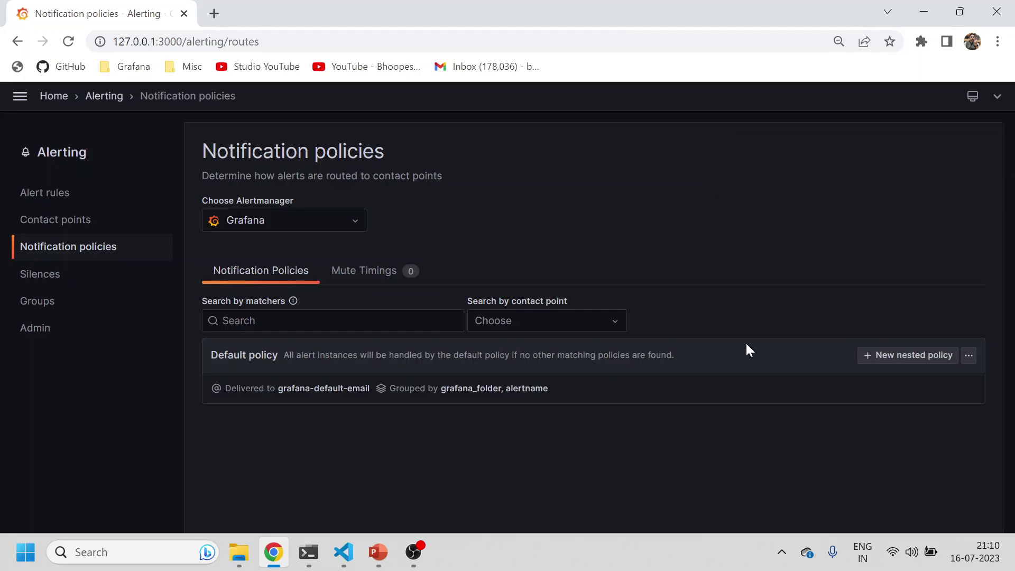
# Step: Add a nested policy under the default policy with matcher alert = grafana and save it
pyautogui.click(923, 357)
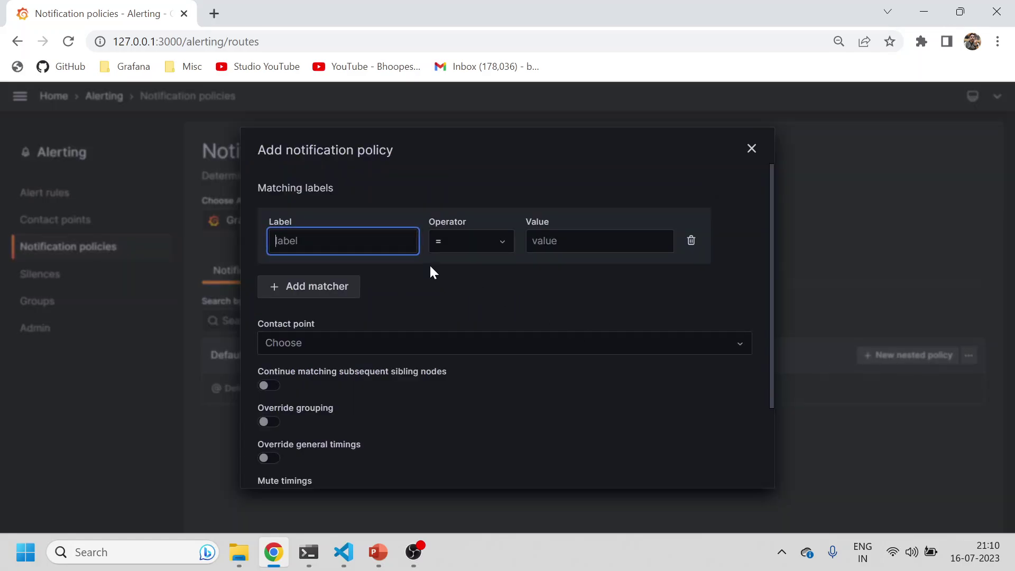
pyautogui.write('alert')
pyautogui.press('Tab')
pyautogui.press('Tab')
pyautogui.write('grafa')
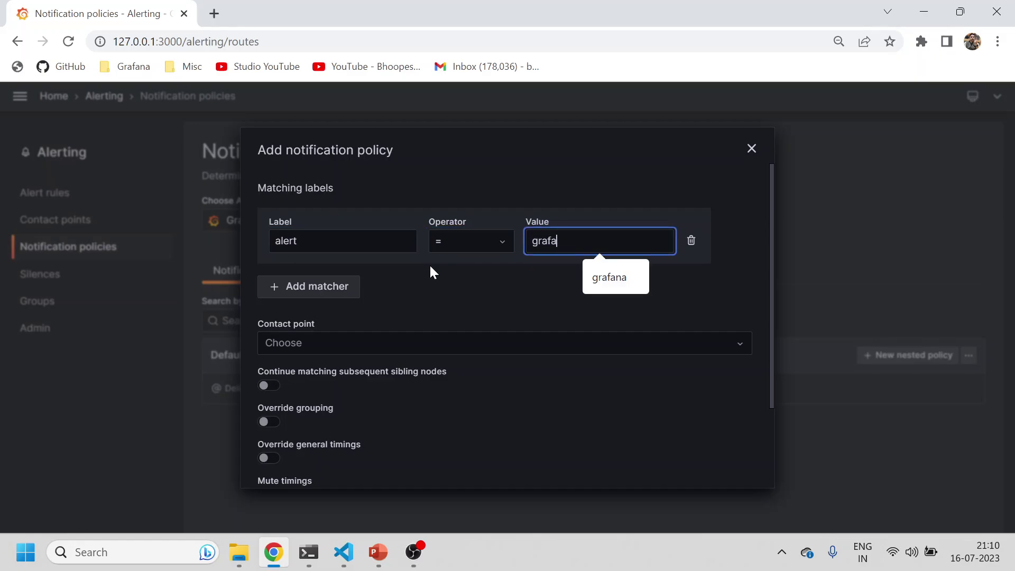
pyautogui.write('ba')
pyautogui.press('BackSpace')
pyautogui.press('BackSpace')
pyautogui.write('na')
pyautogui.press('Return')
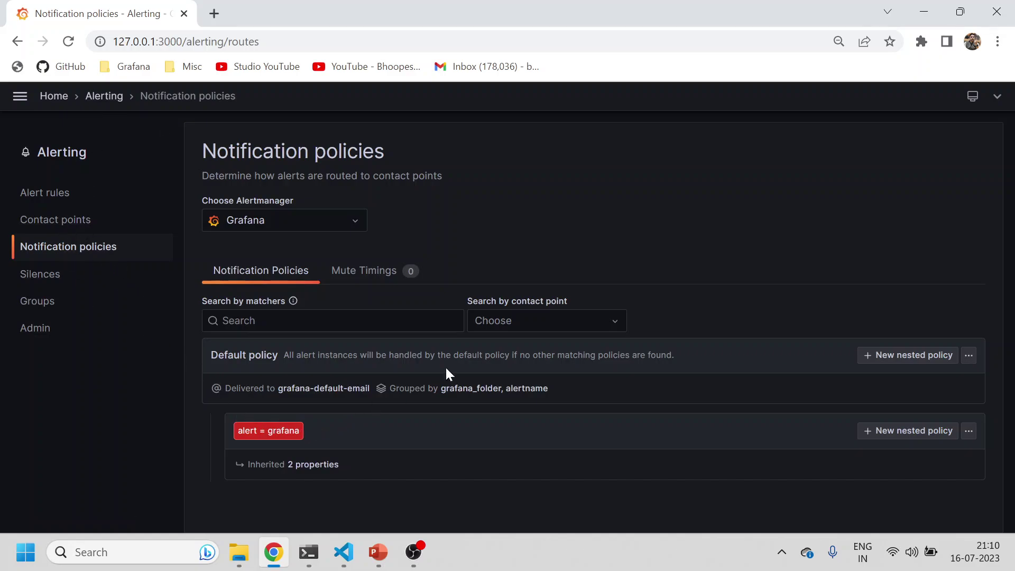
pyautogui.click(487, 326)
pyautogui.click(496, 398)
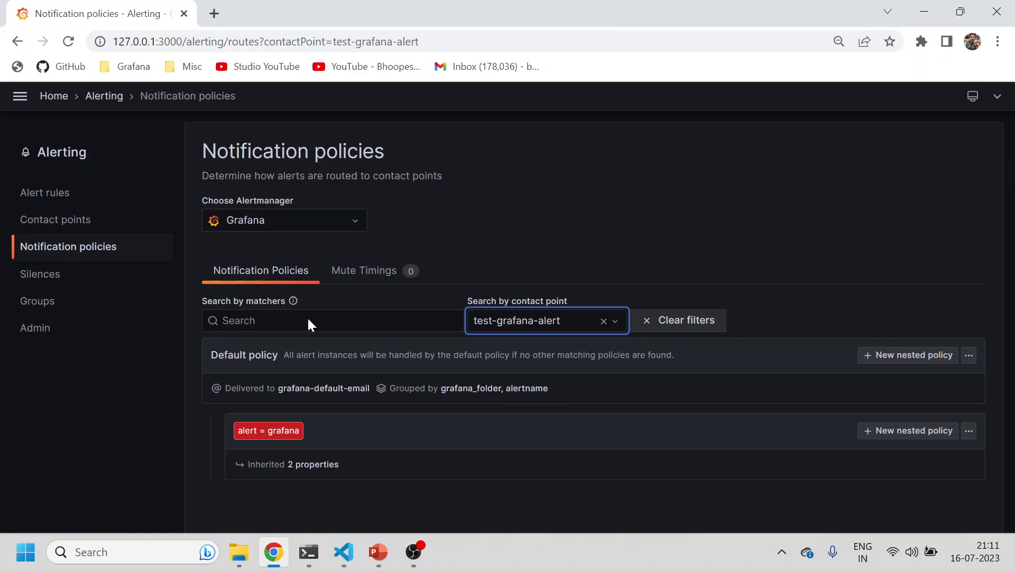
pyautogui.click(59, 221)
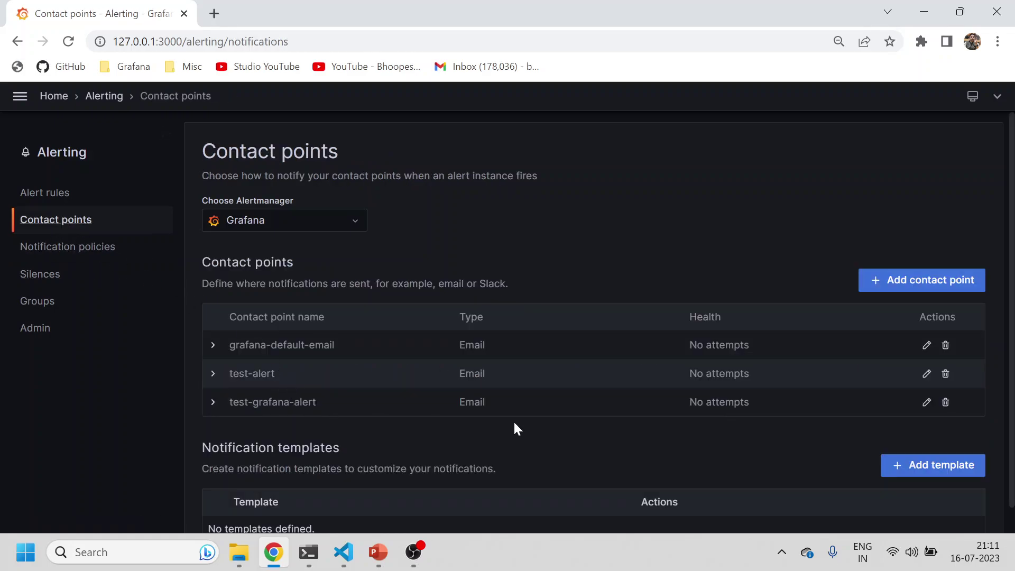
pyautogui.scroll(-1, 744, 431)
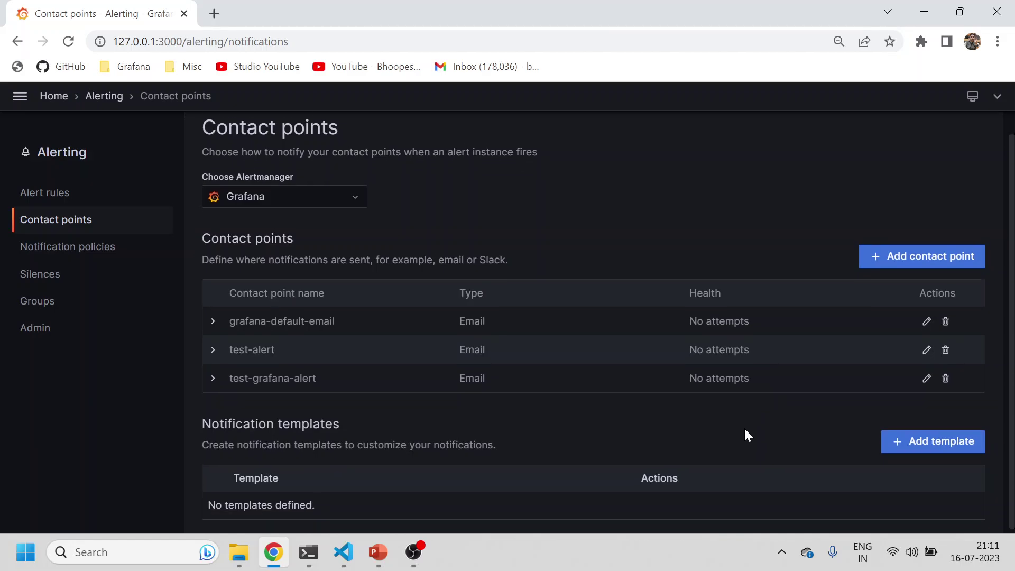
pyautogui.click(927, 375)
pyautogui.scroll(-3, 370, 410)
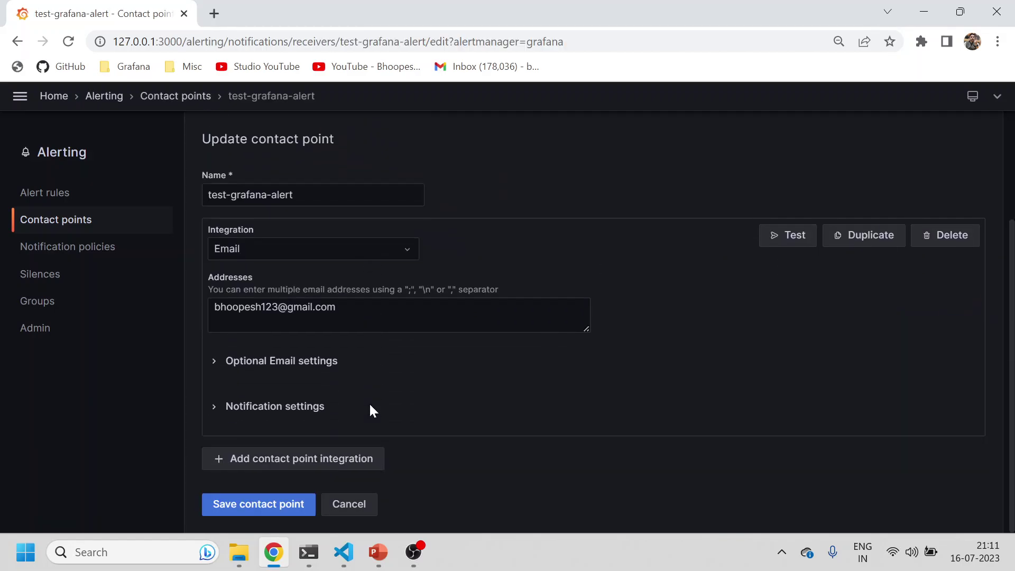
pyautogui.click(220, 413)
pyautogui.scroll(-1, 264, 418)
pyautogui.click(221, 331)
pyautogui.scroll(-3, 280, 383)
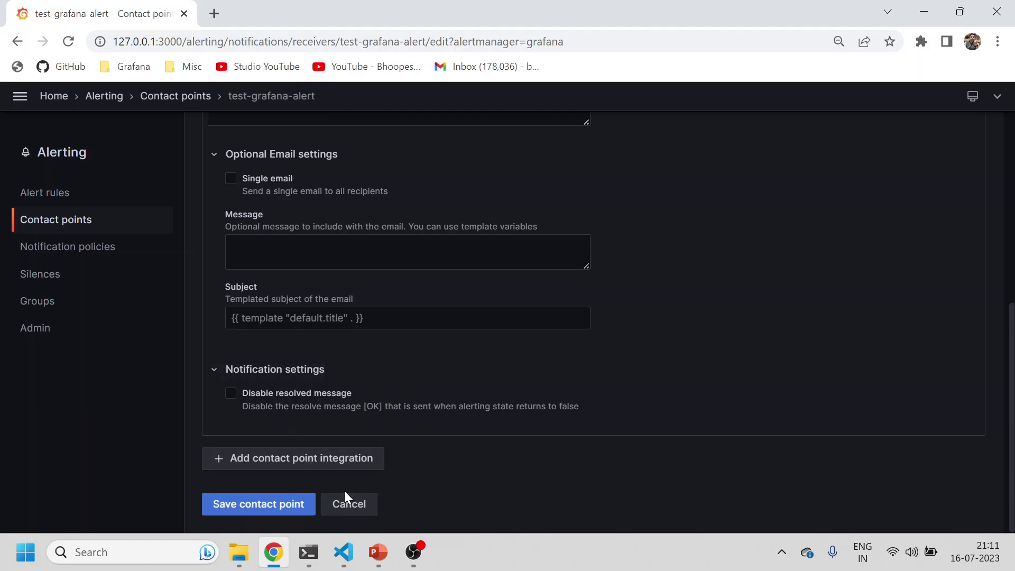
pyautogui.click(347, 500)
pyautogui.click(94, 252)
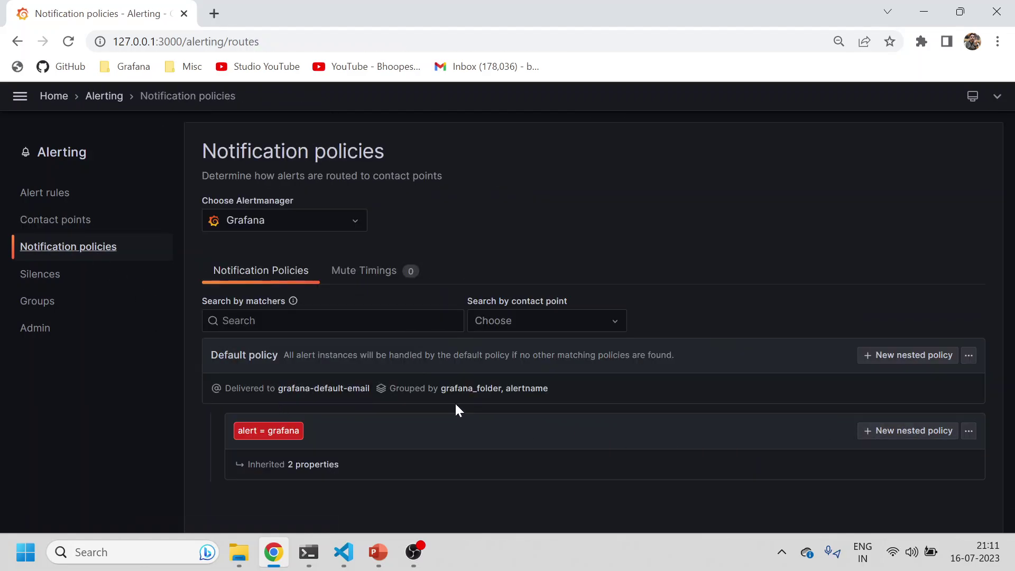
# Step: Set the alert = grafana nested policy's contact point to test-grafana-alert and update the policy
pyautogui.moveTo(316, 392)
pyautogui.click(968, 432)
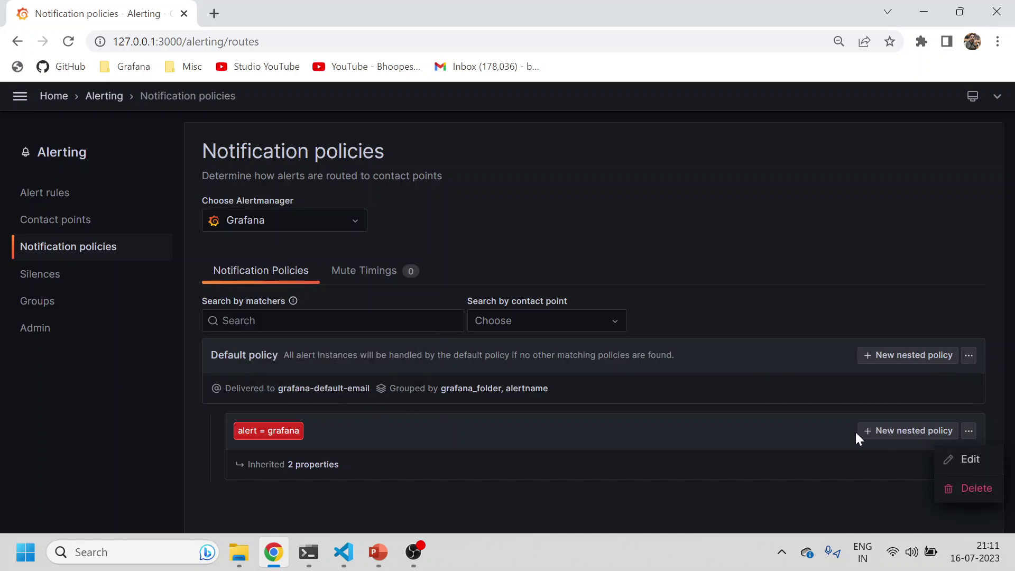
pyautogui.click(951, 460)
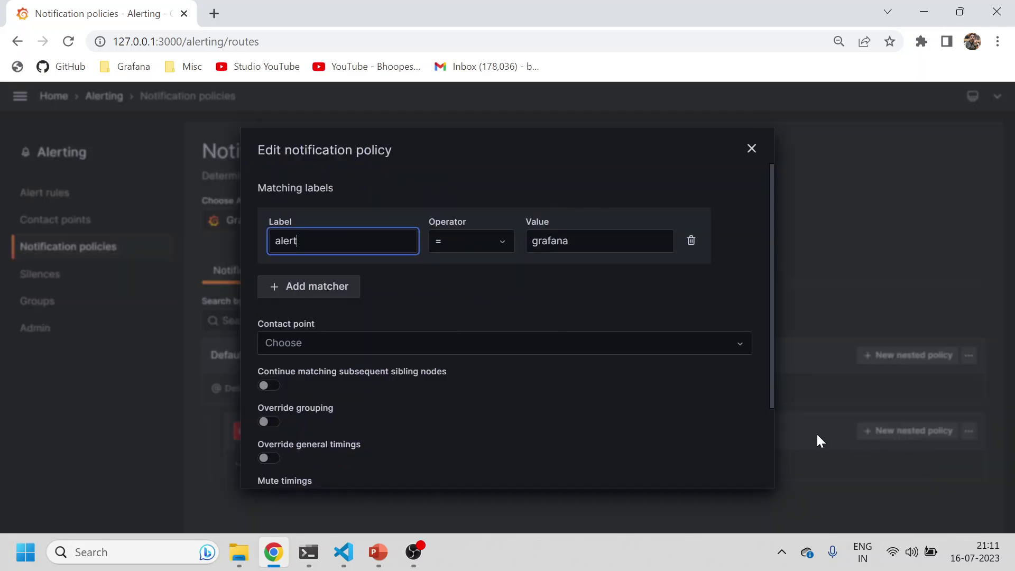
pyautogui.click(376, 350)
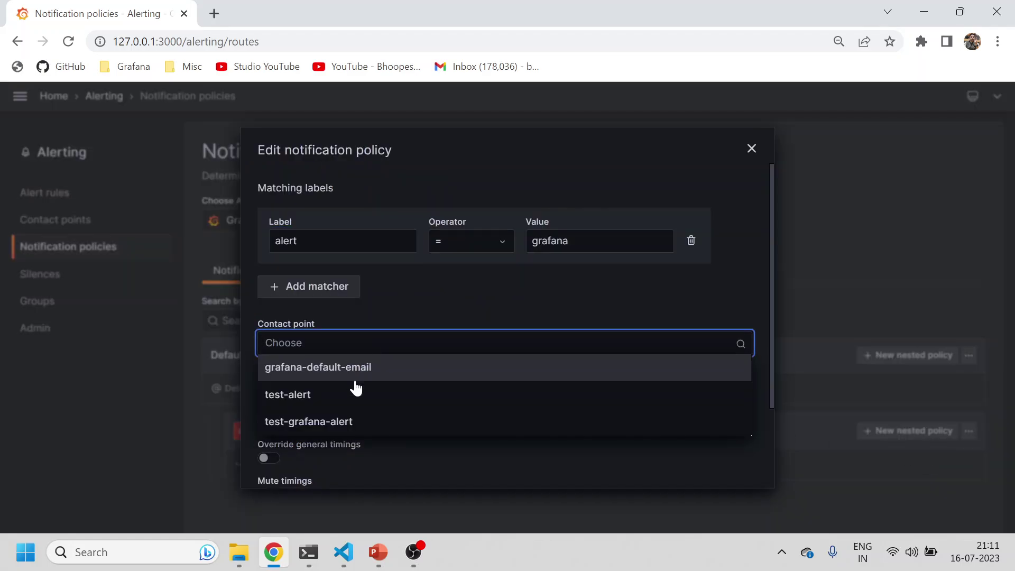
pyautogui.click(332, 421)
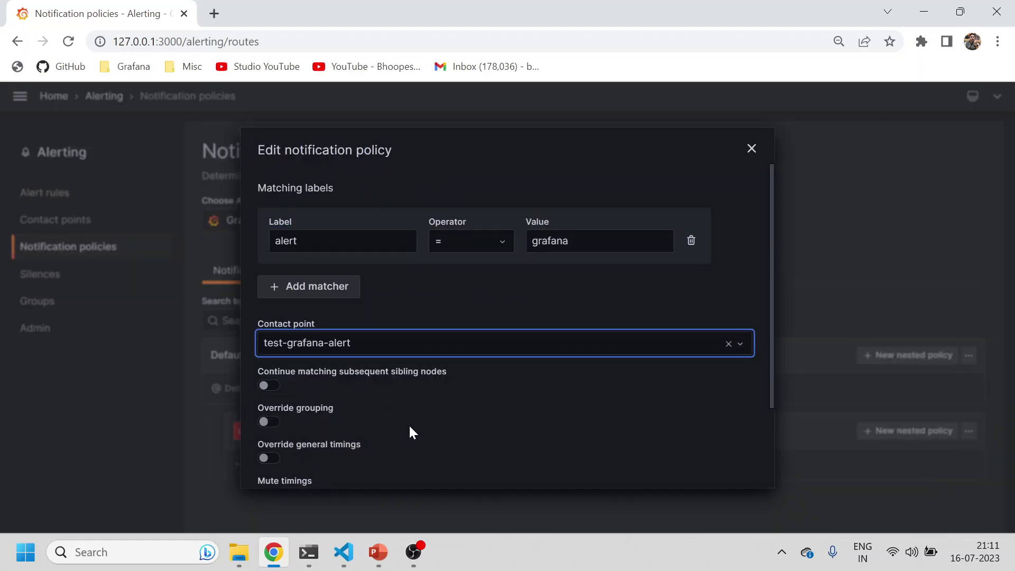
pyautogui.scroll(-2, 424, 433)
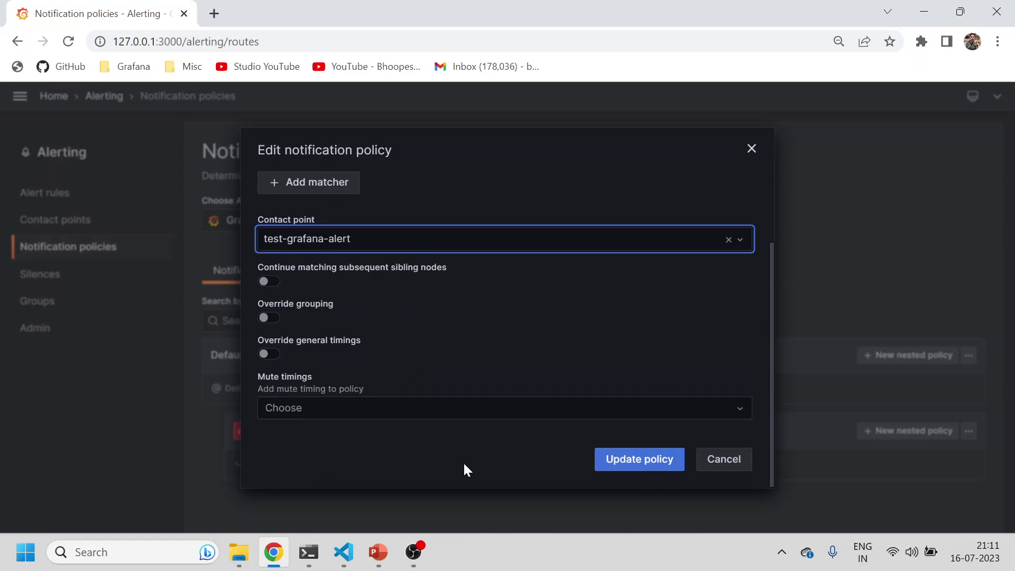
pyautogui.click(613, 461)
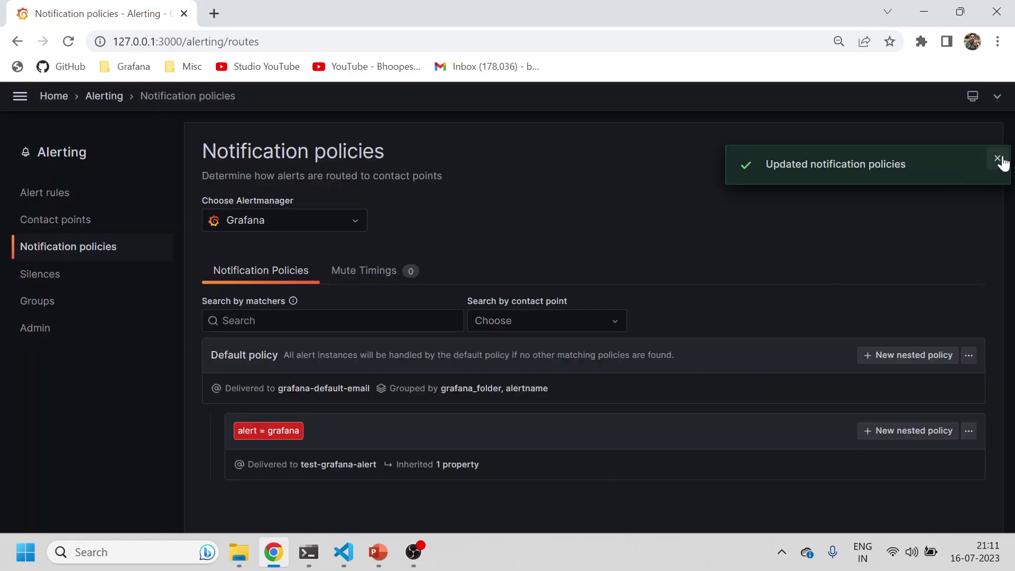
pyautogui.click(999, 159)
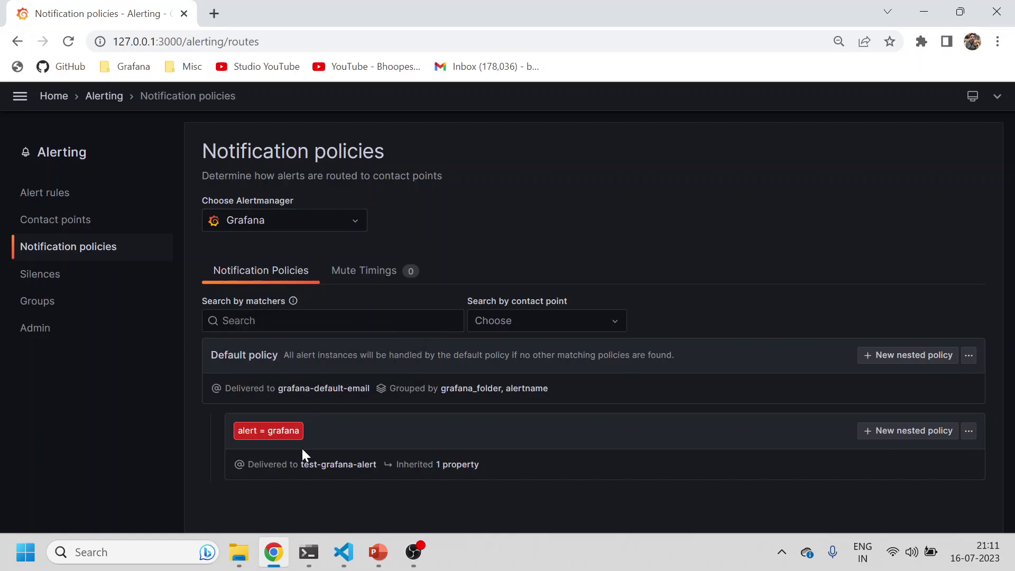
# Step: Open the test-grafana-alert contact point's edit form from the Contact points list
pyautogui.moveTo(302, 466)
pyautogui.click(69, 221)
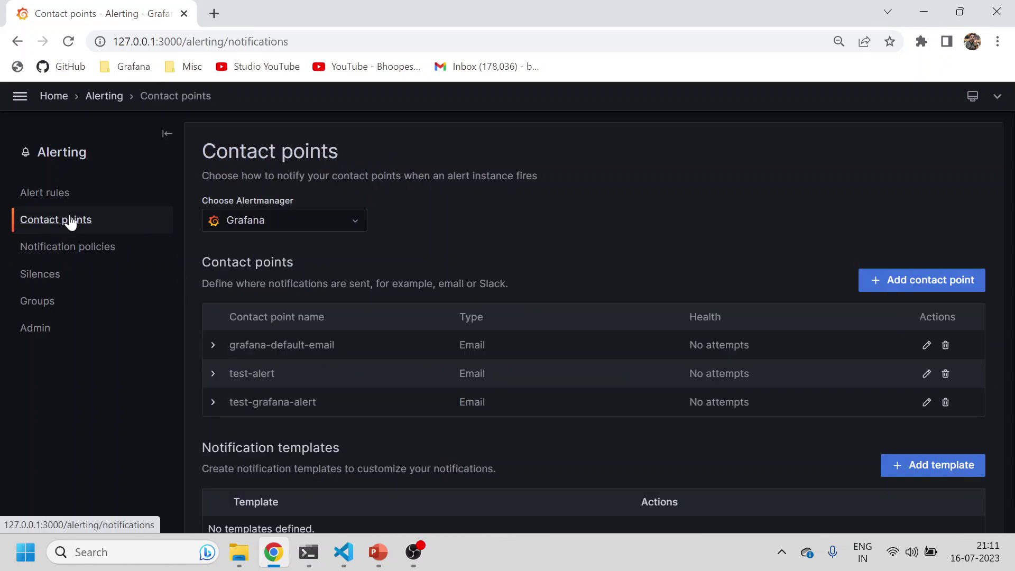
pyautogui.click(213, 405)
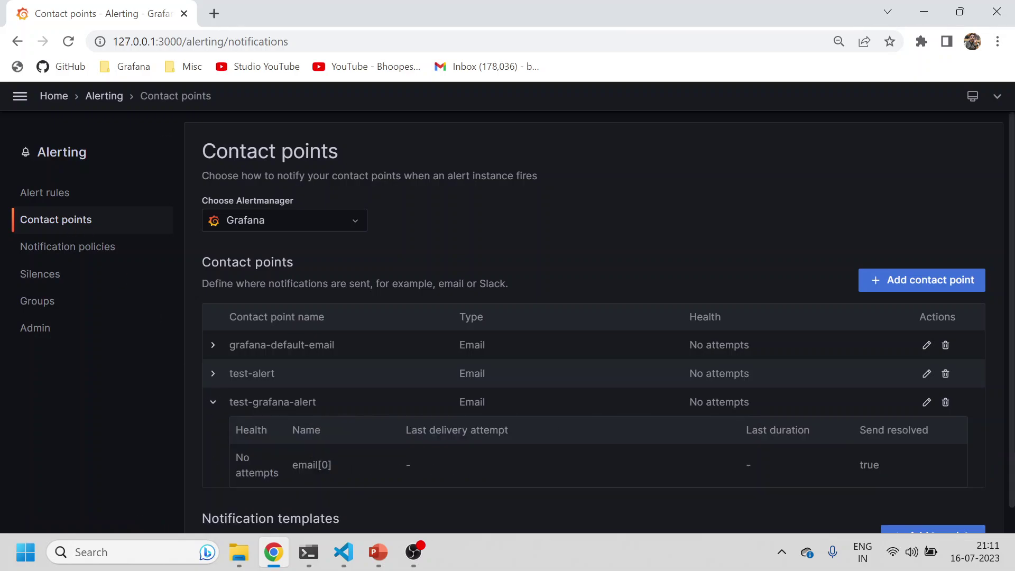
pyautogui.scroll(-2, 599, 323)
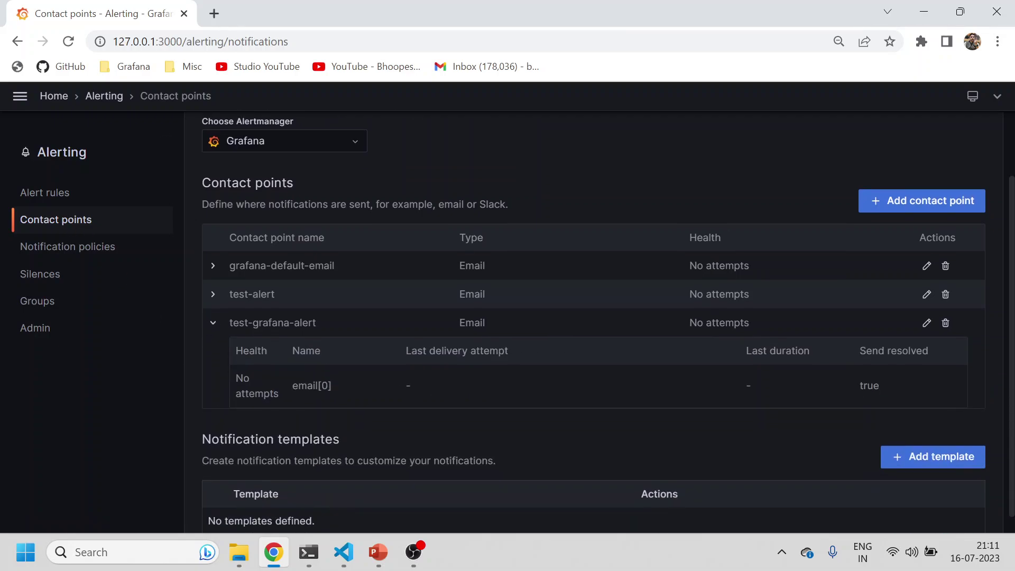
pyautogui.click(926, 323)
pyautogui.scroll(-3, 606, 349)
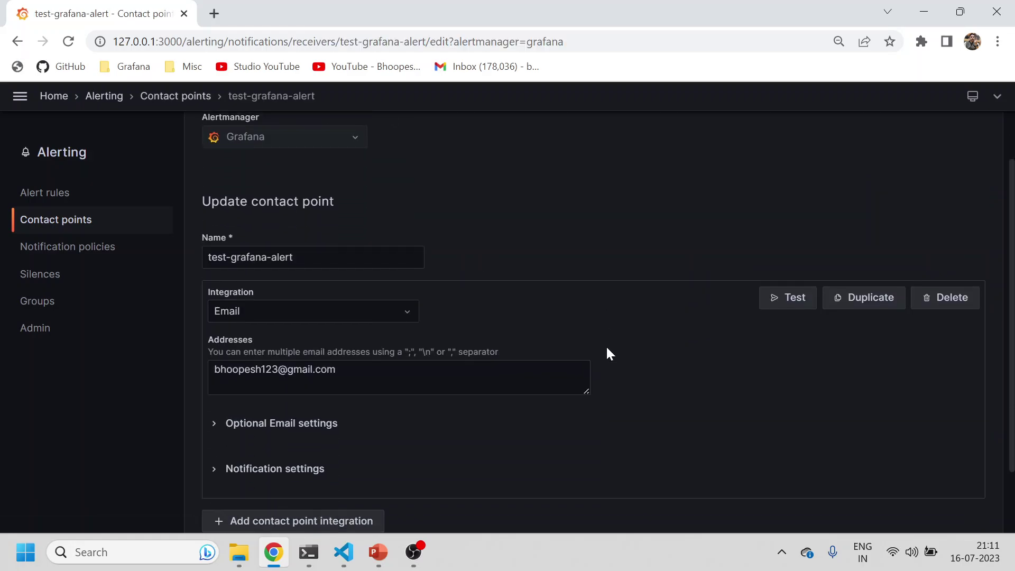
# Step: Send a test notification to test-grafana-alert twice, see the SMTP-not-configured error, and close the dialog
pyautogui.click(787, 240)
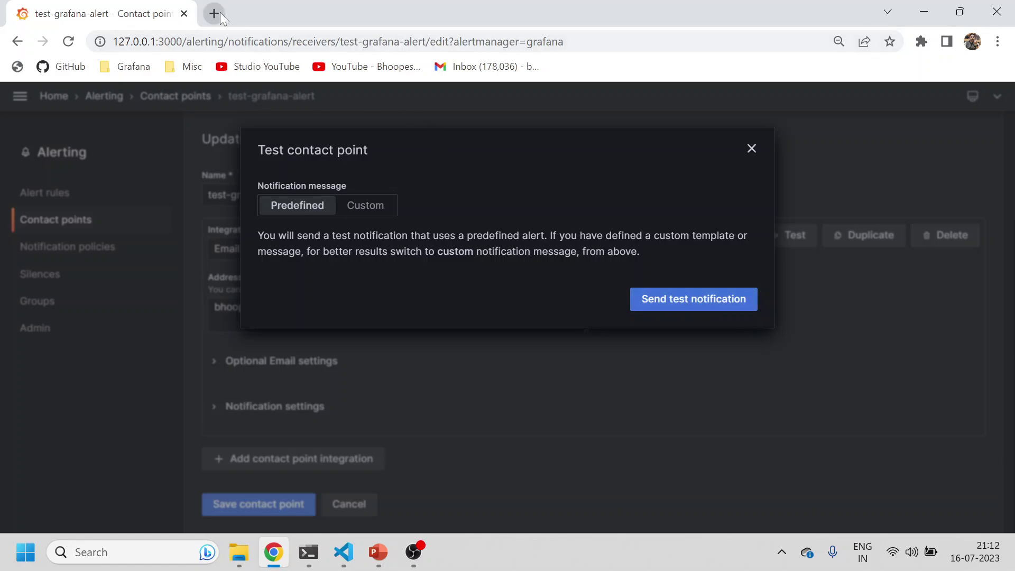
pyautogui.click(661, 306)
pyautogui.click(735, 307)
pyautogui.click(752, 148)
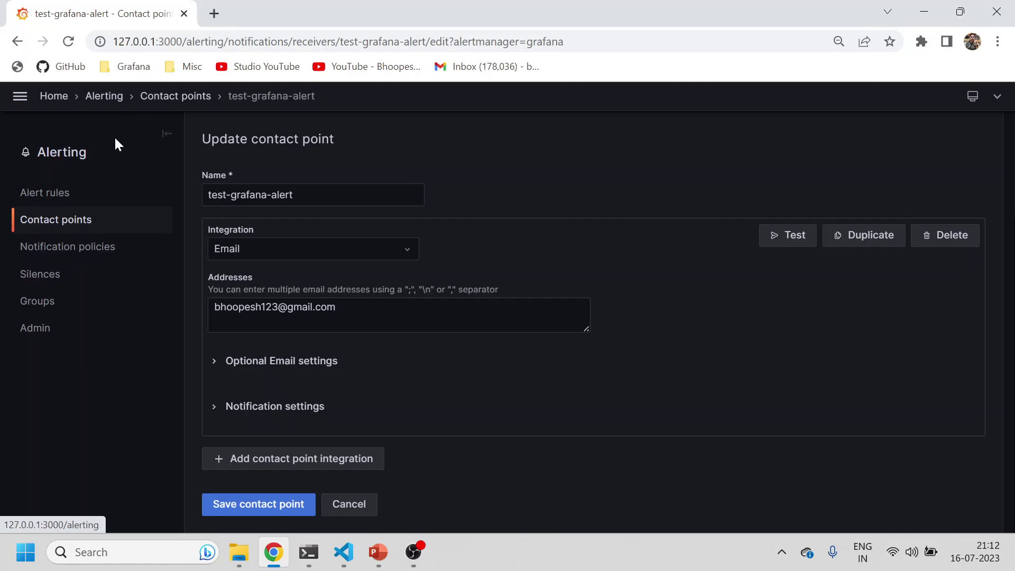
# Step: Expand test-grafana-group and the test-grafana-alert rule to confirm its pending instance has label alert=grafana
pyautogui.click(49, 200)
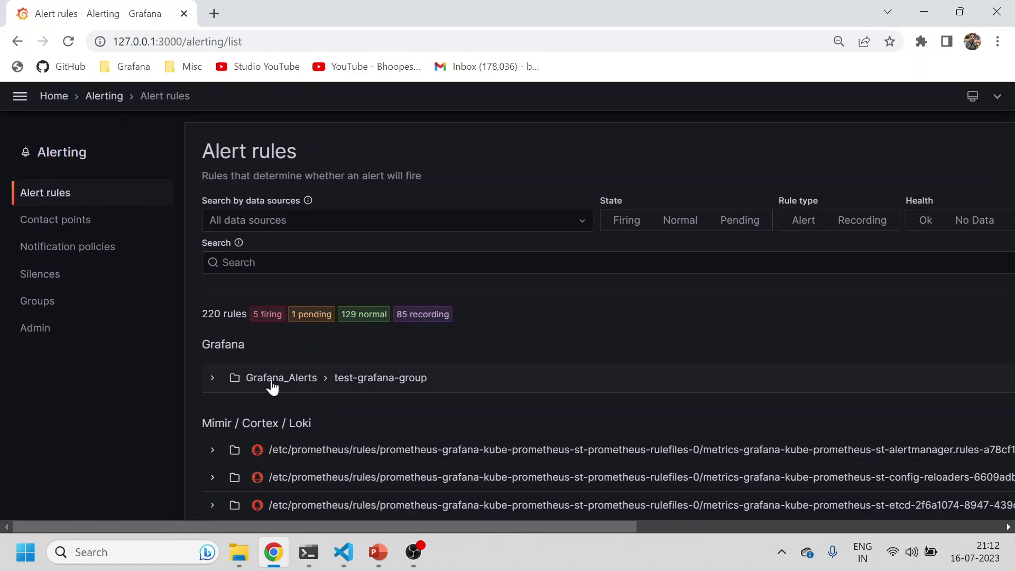
pyautogui.click(212, 380)
pyautogui.click(241, 448)
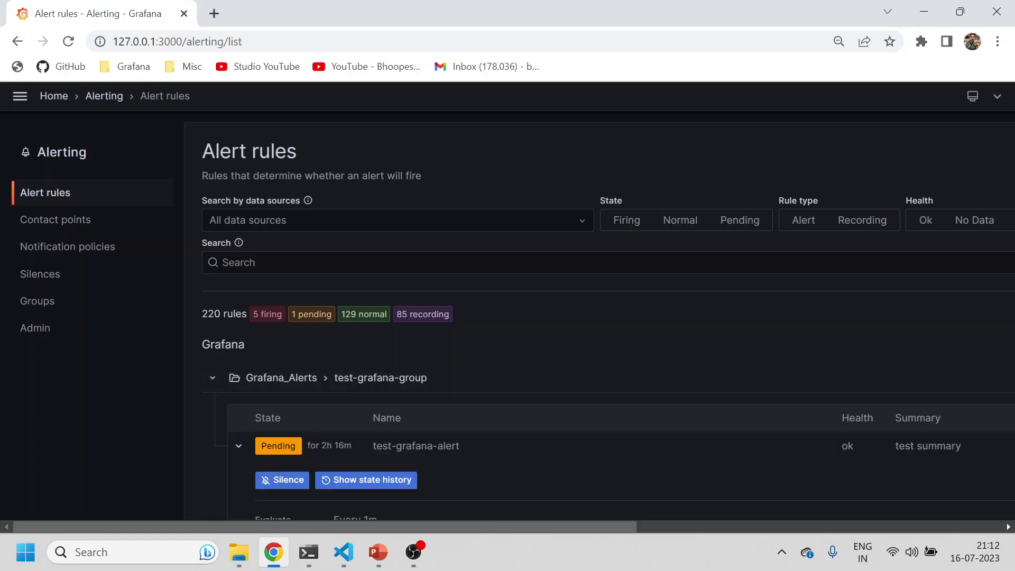
pyautogui.scroll(-10, 482, 456)
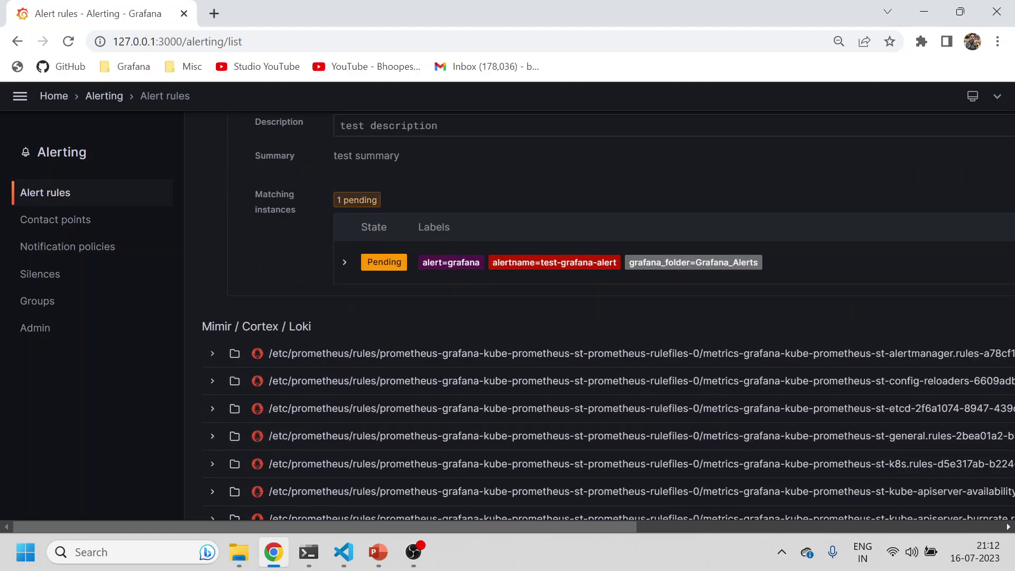
pyautogui.moveTo(435, 262); pyautogui.dragTo(480, 263)
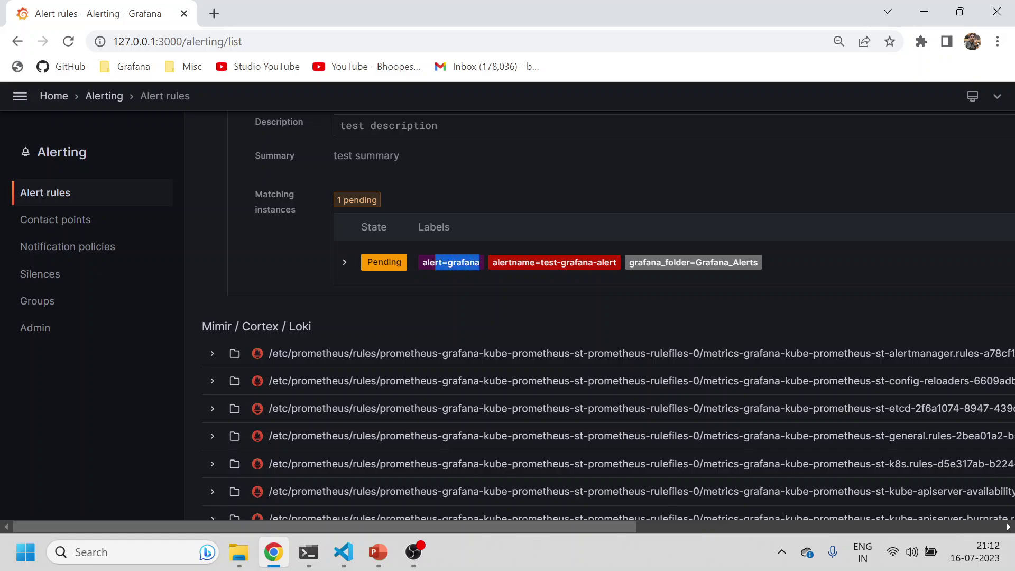
# Step: Review the test-grafana-alert contact point's settings, then return to Notification policies
pyautogui.click(65, 226)
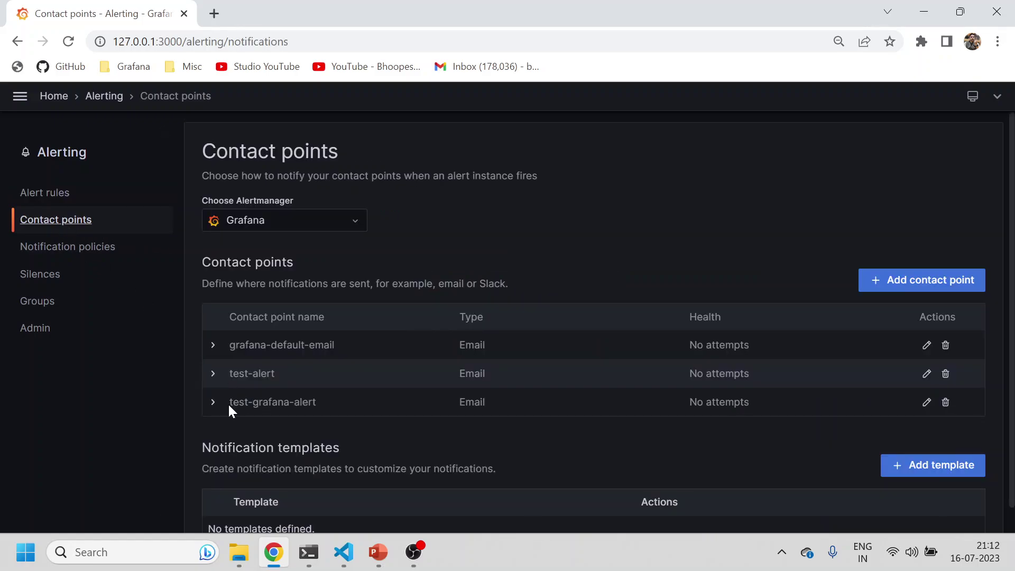
pyautogui.click(214, 402)
pyautogui.scroll(-2, 399, 448)
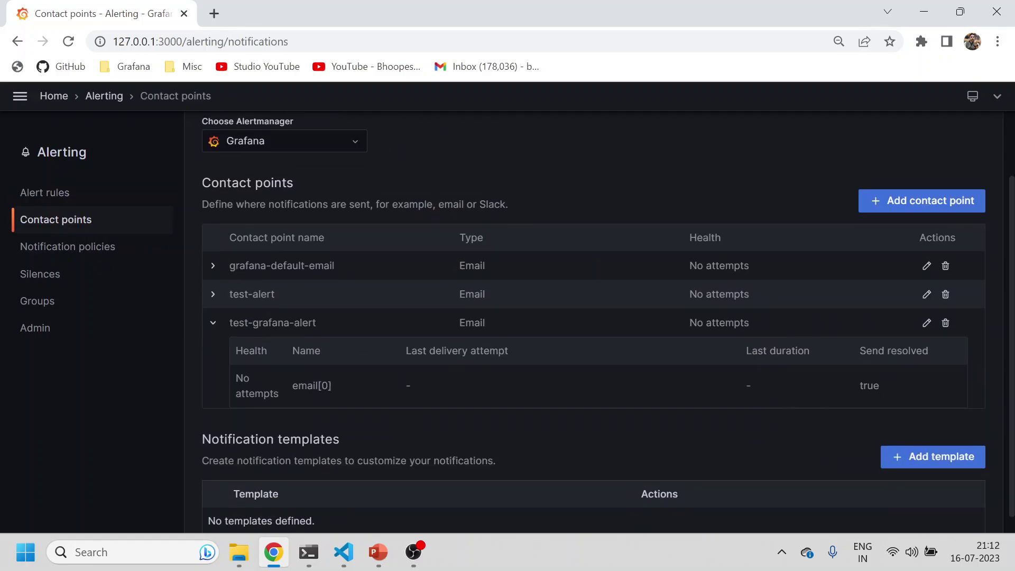
pyautogui.click(926, 322)
pyautogui.scroll(-3, 420, 396)
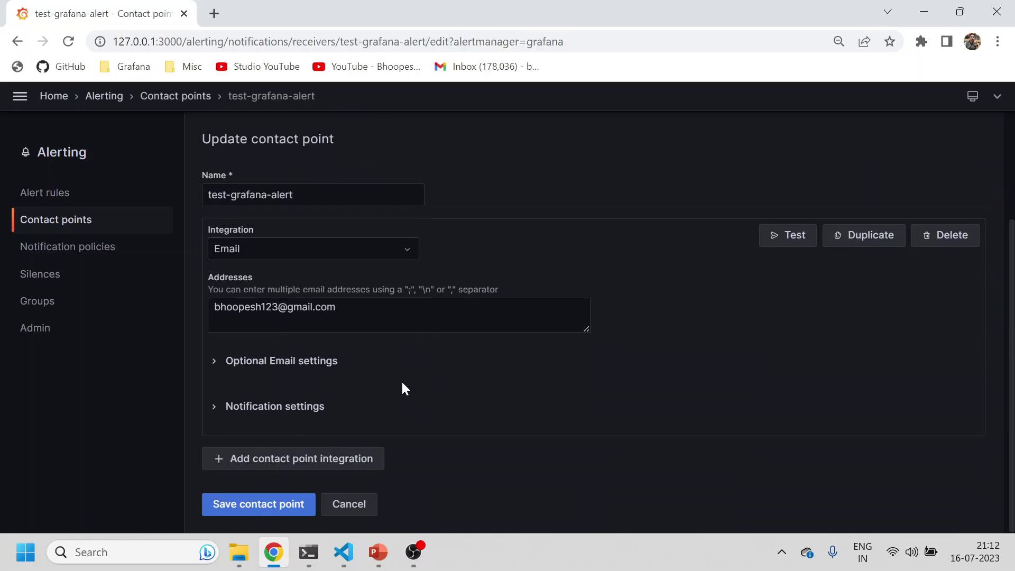
pyautogui.scroll(3, 402, 380)
pyautogui.scroll(-2, 401, 380)
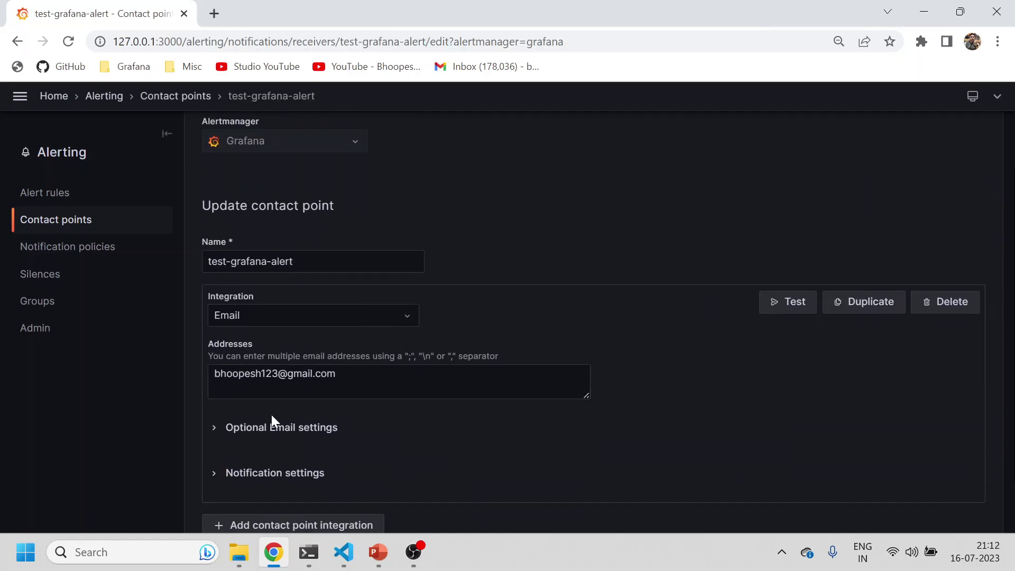
pyautogui.click(78, 221)
pyautogui.click(62, 253)
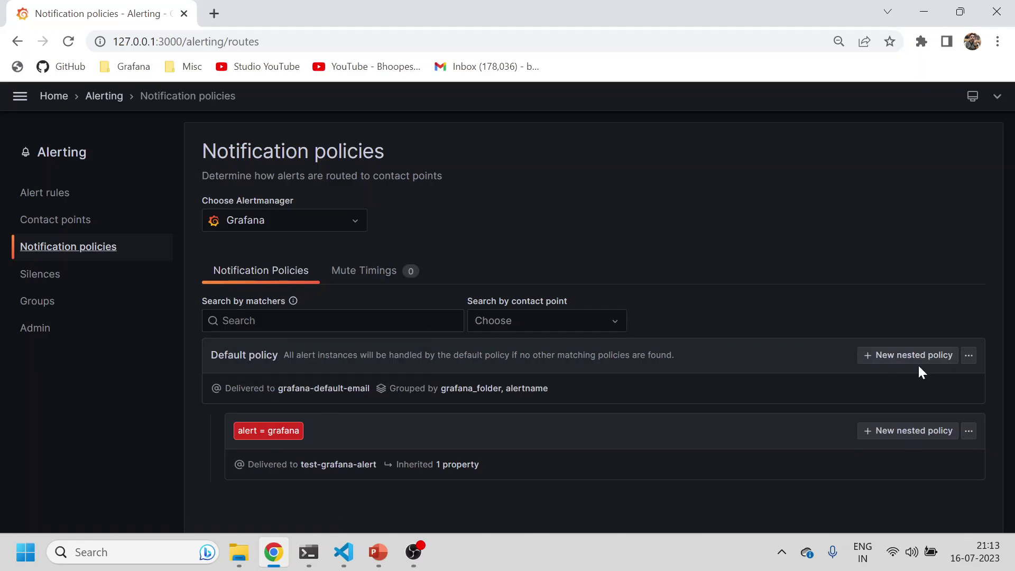
pyautogui.click(969, 431)
pyautogui.click(957, 459)
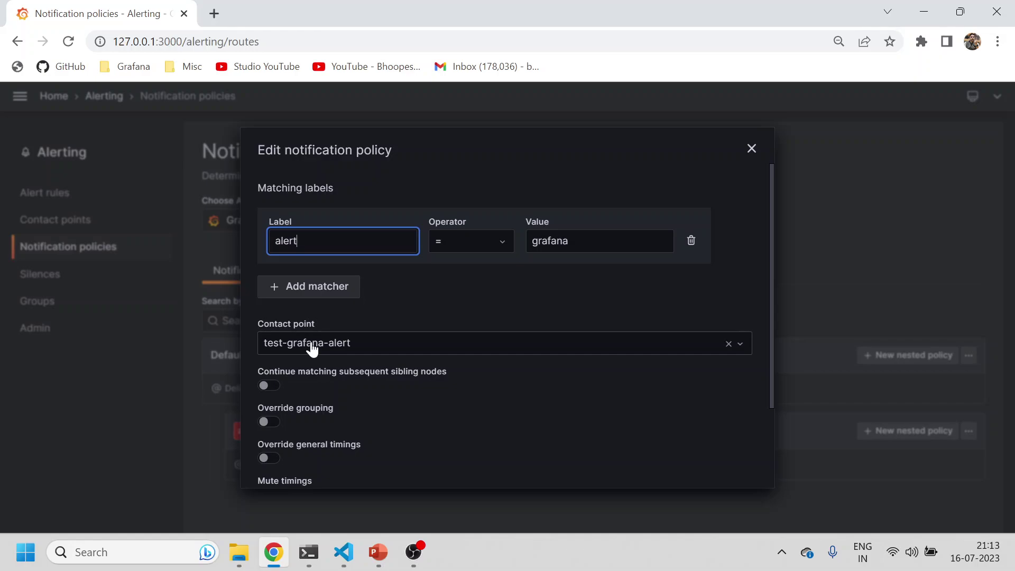
pyautogui.click(751, 149)
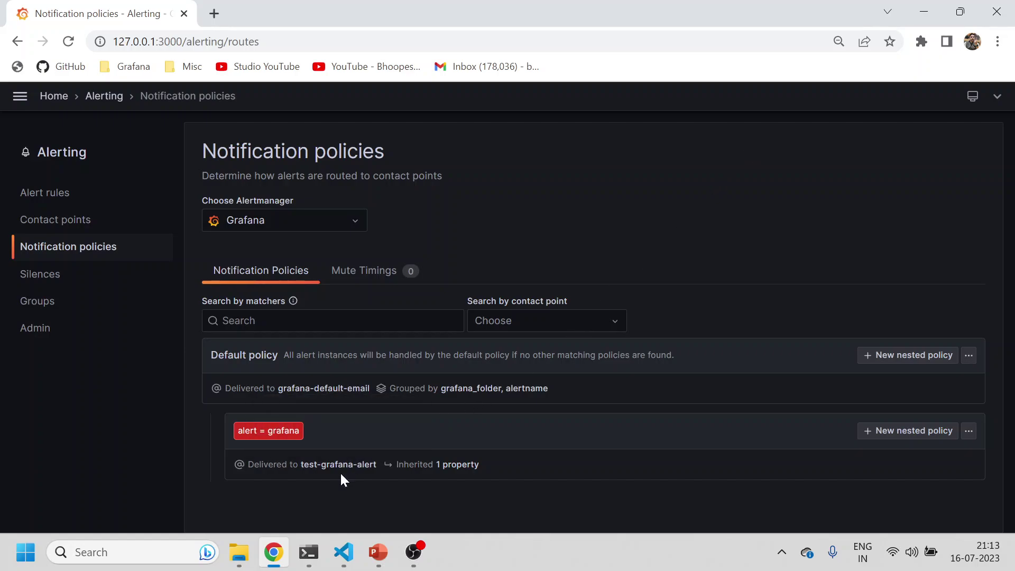
pyautogui.moveTo(341, 472)
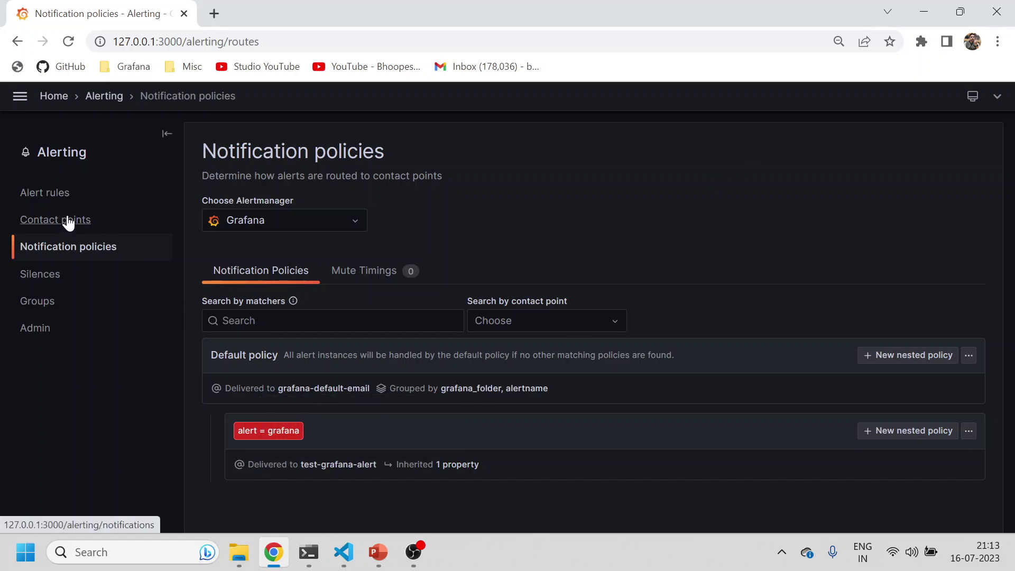
# Step: Go from the Alerting overview to the Alert rules list and scroll to Grafana_Alerts › test-grafana-group
pyautogui.click(111, 101)
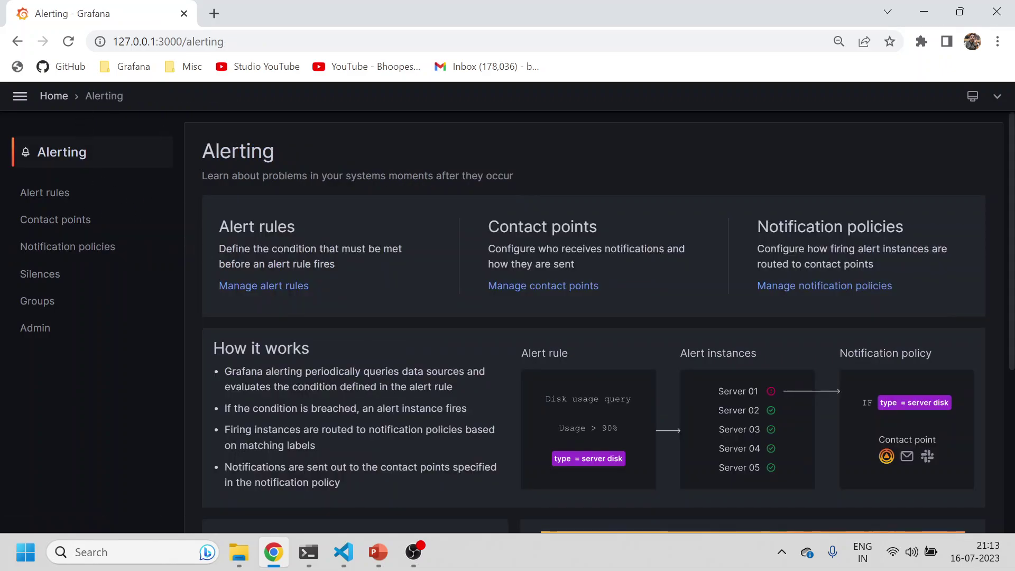
pyautogui.click(245, 290)
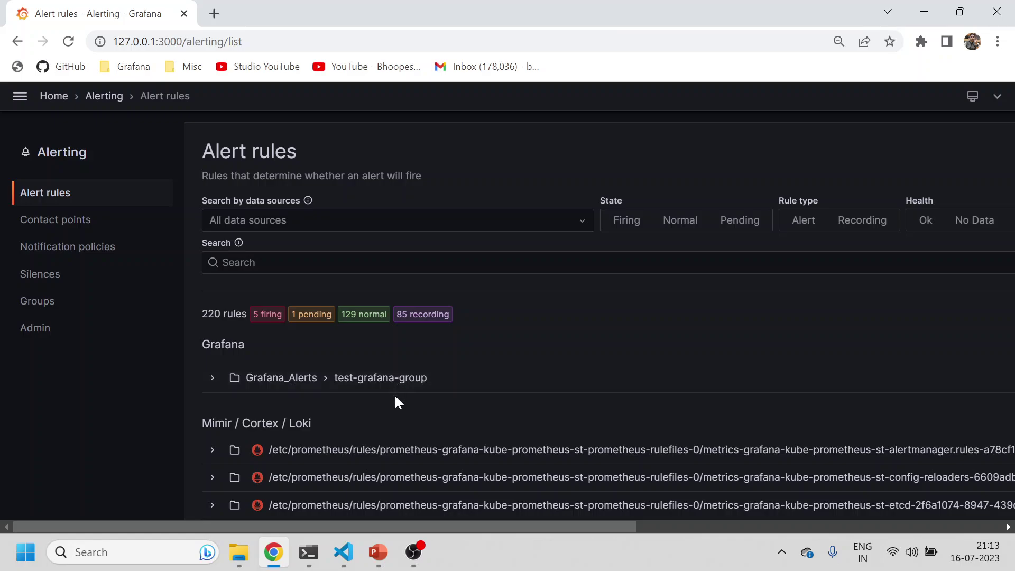
pyautogui.scroll(-3, 397, 405)
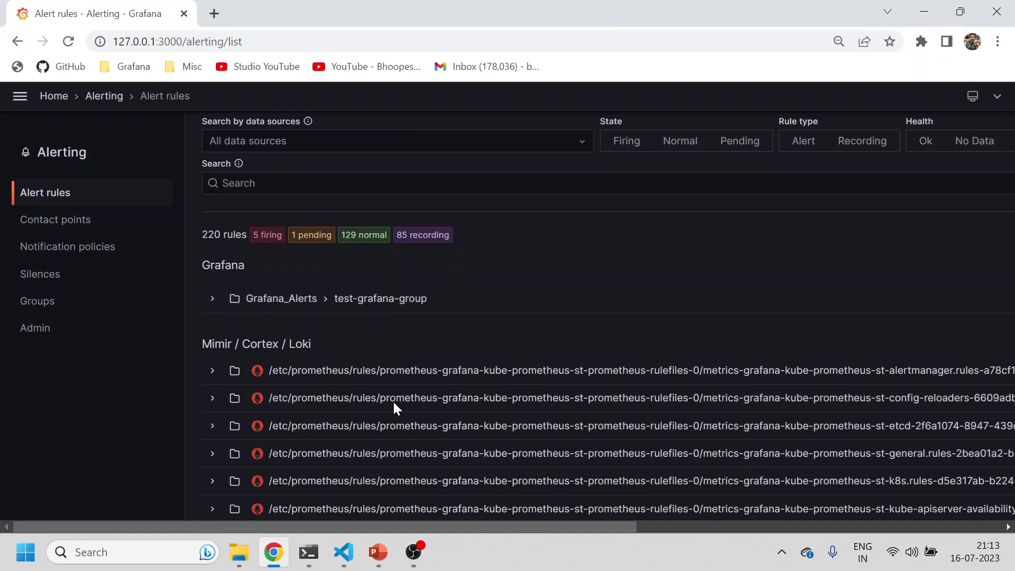